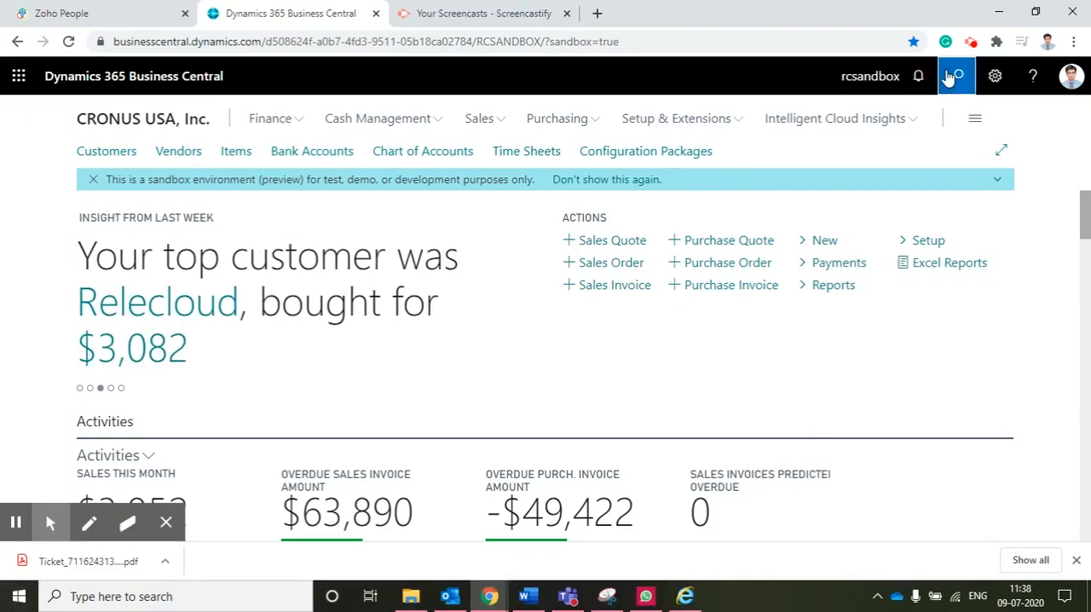
Search for the workflow pages and open the Workflows list
click(952, 77)
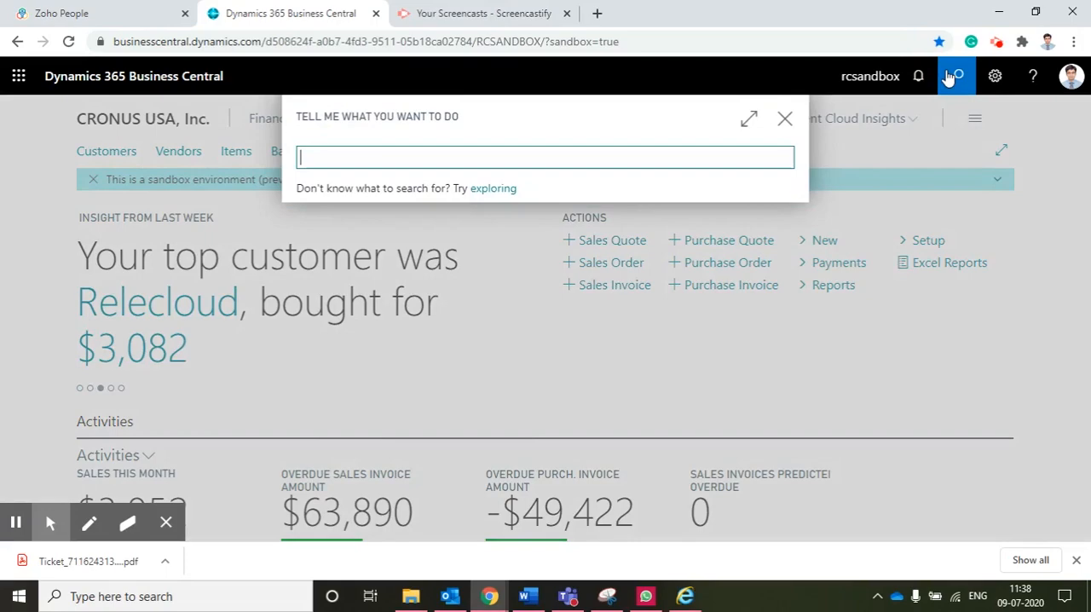
text(wo)
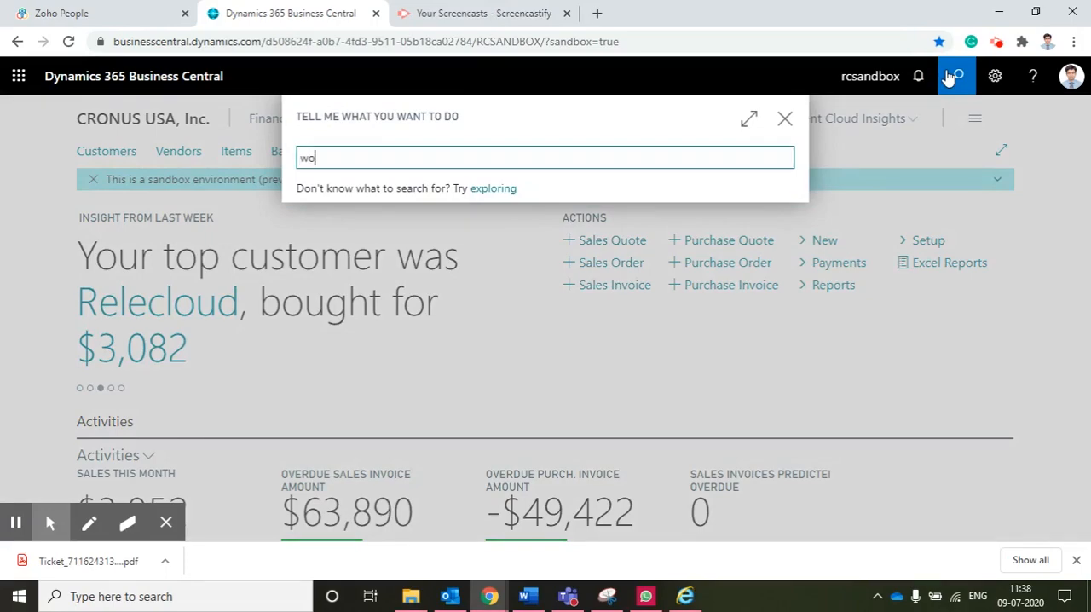
text(rkflo)
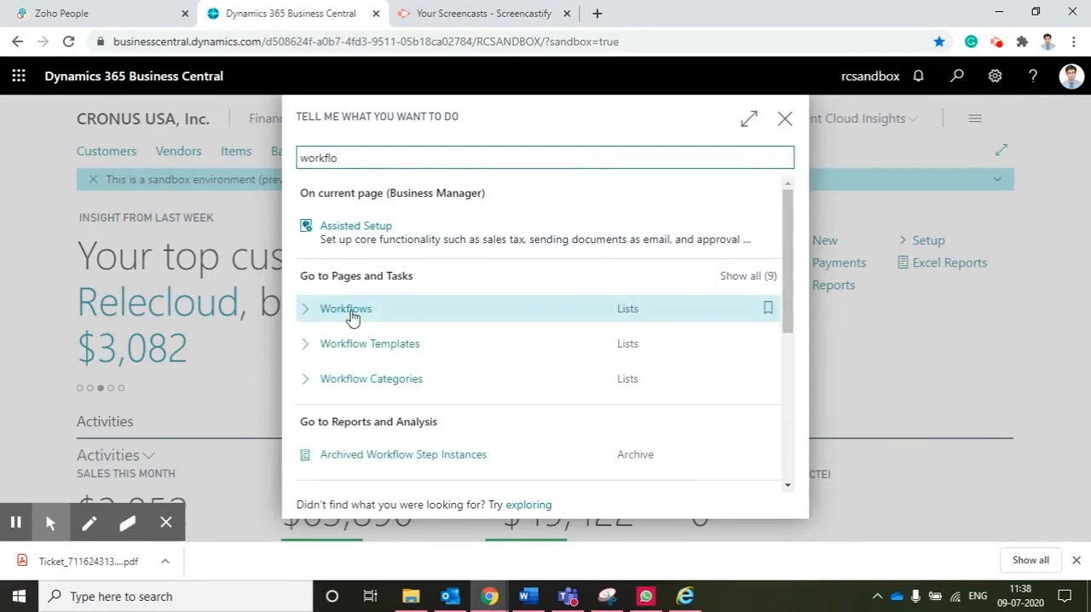
click(352, 311)
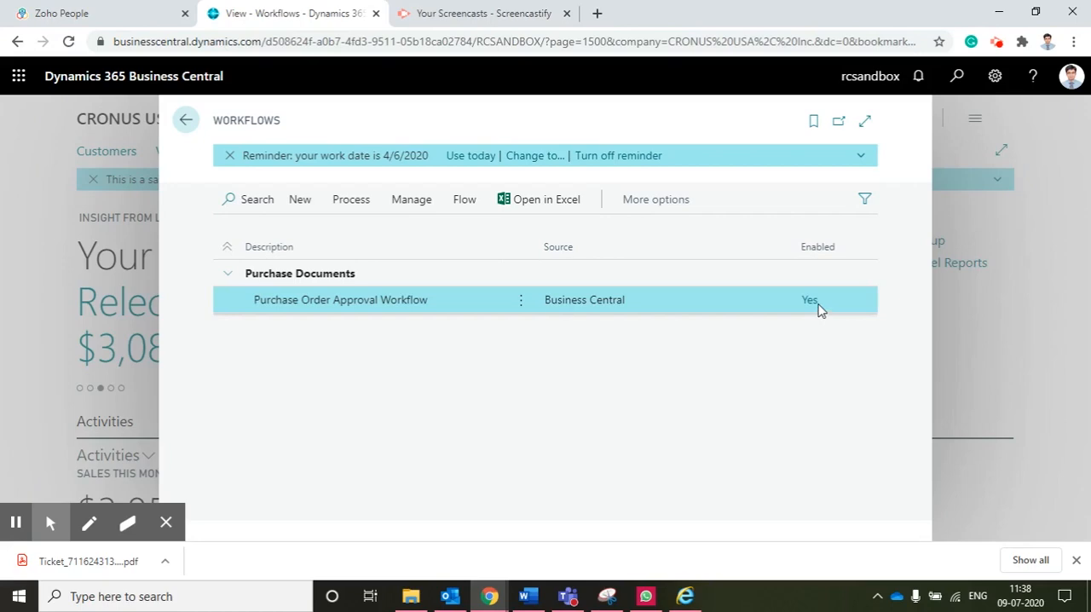
Start a new workflow from a template and review the available templates from Administration through Sales Documents
click(299, 205)
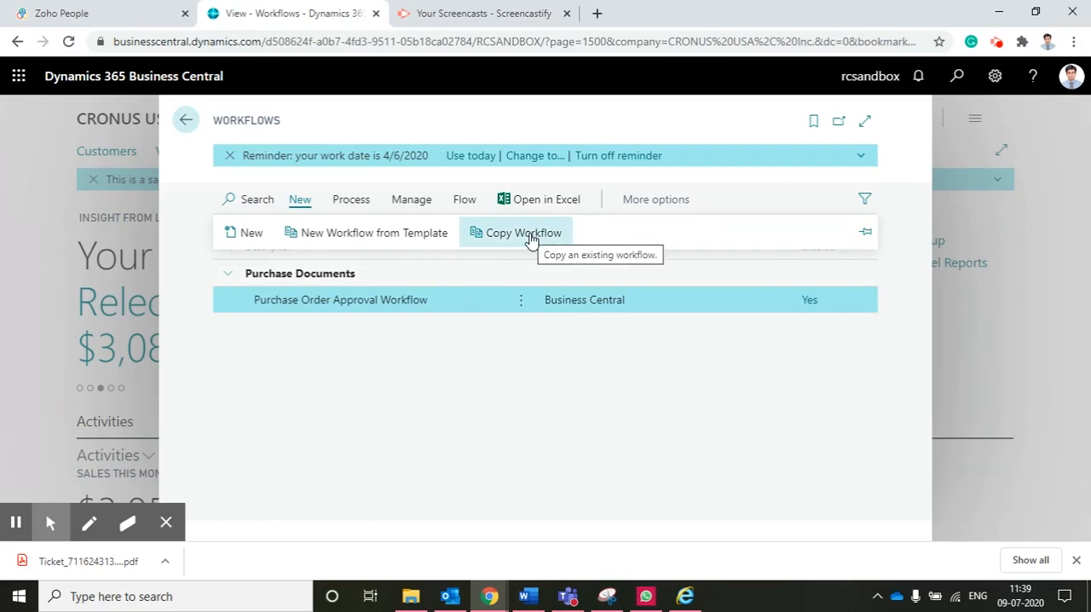
click(380, 242)
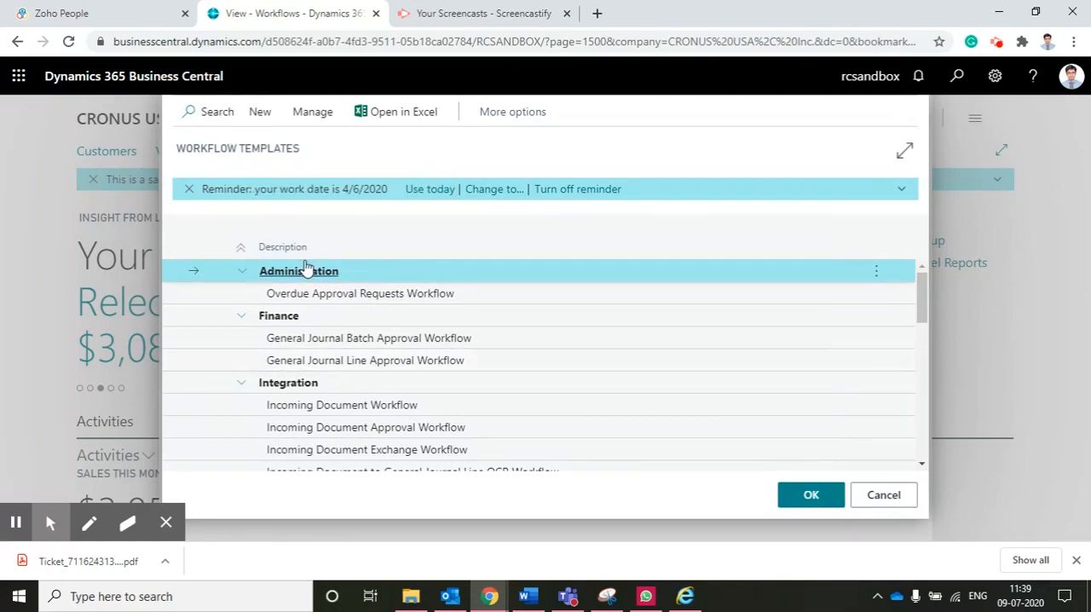
scroll(432, 339, down, 2)
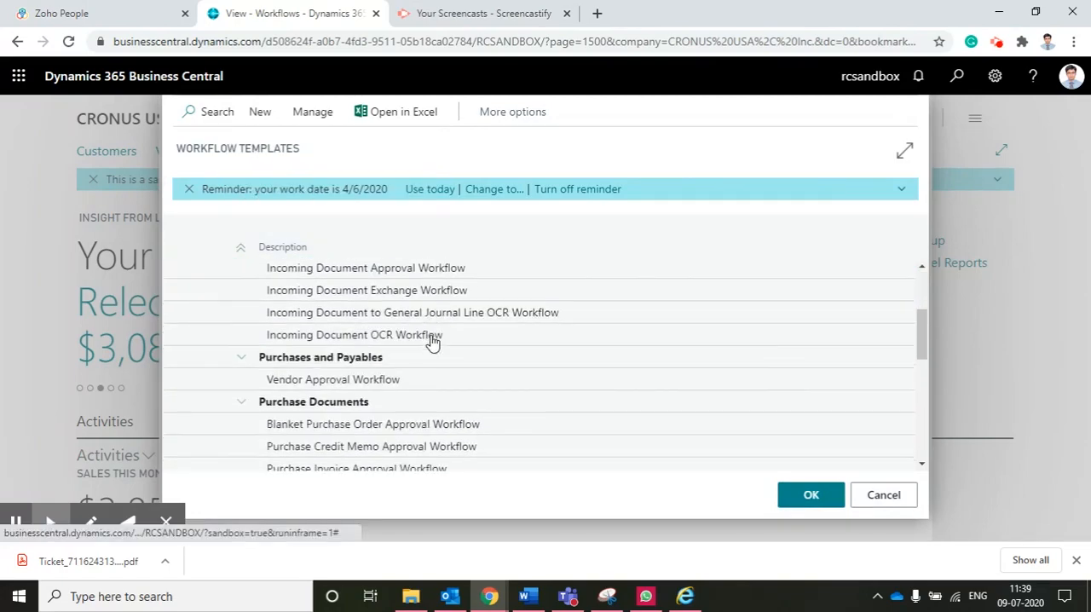
scroll(432, 340, up, 2)
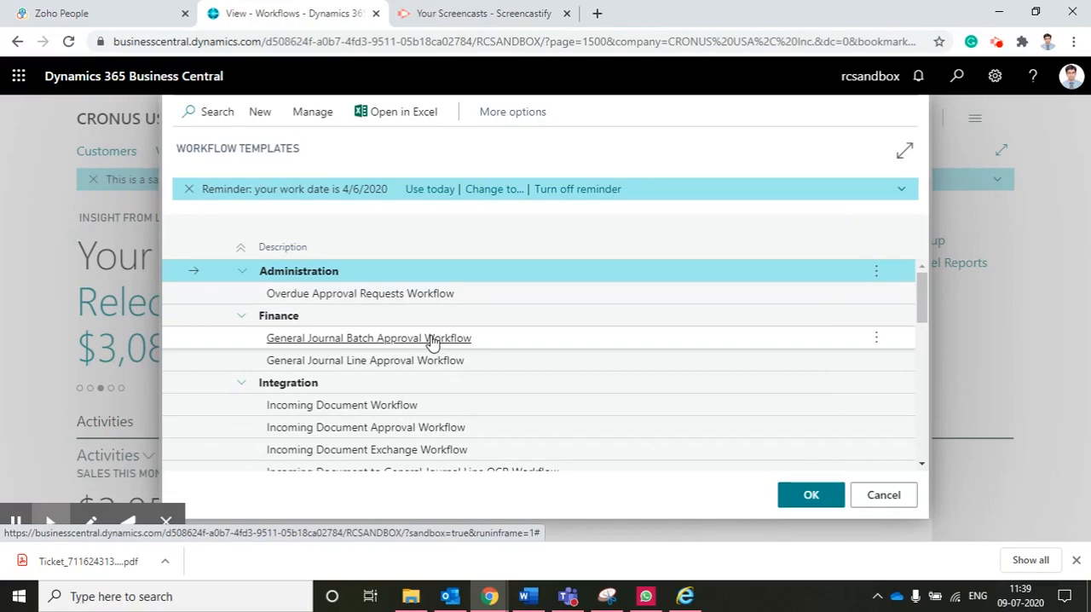
scroll(432, 339, down, 2)
scroll(432, 340, up, 2)
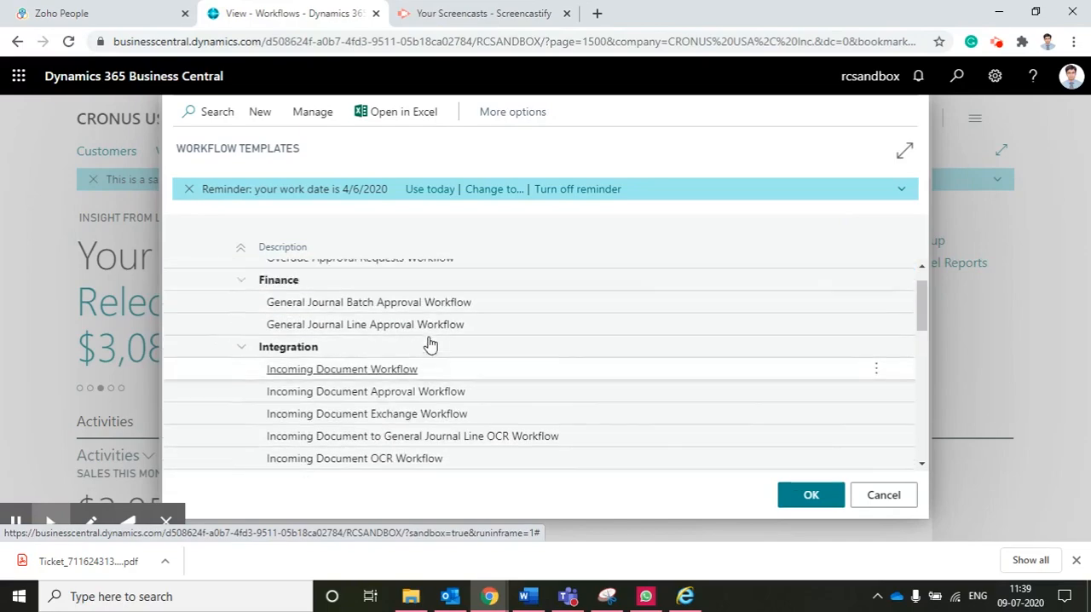
scroll(431, 342, down, 3)
scroll(430, 341, up, 3)
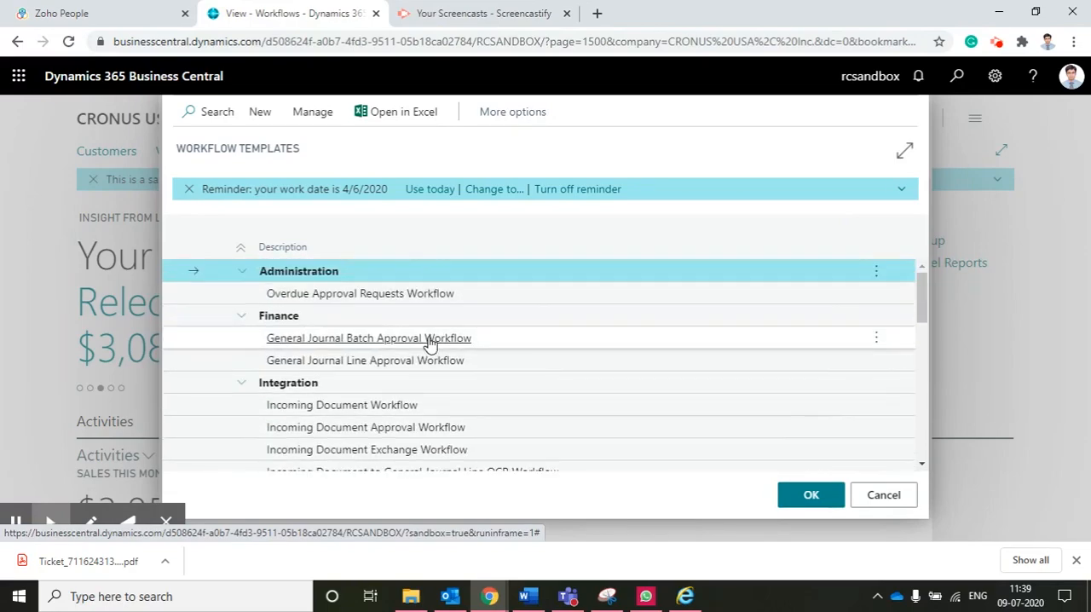
scroll(431, 341, down, 3)
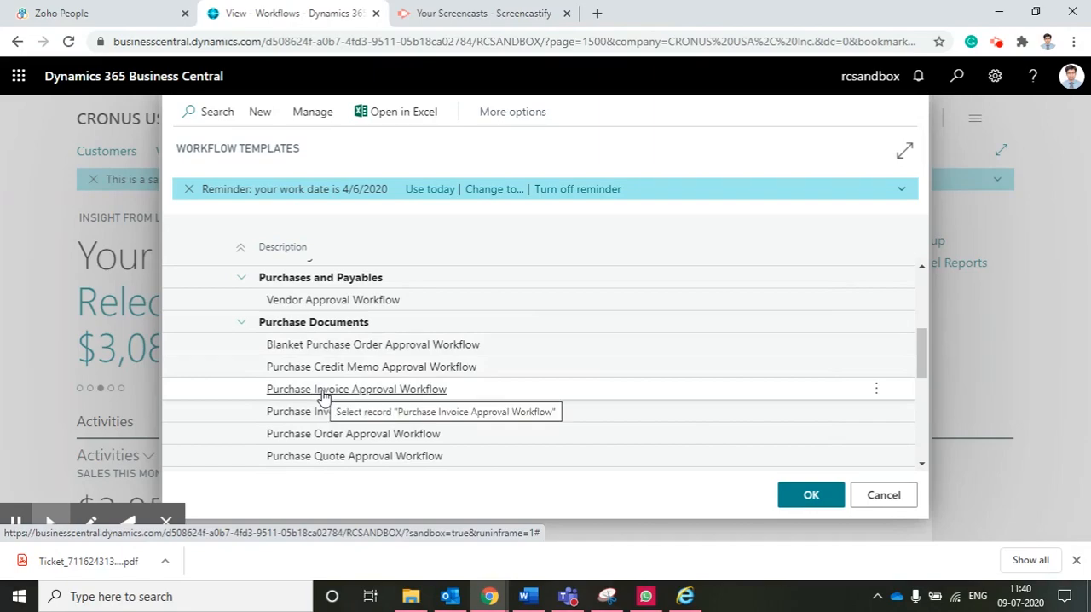
scroll(332, 439, down, 3)
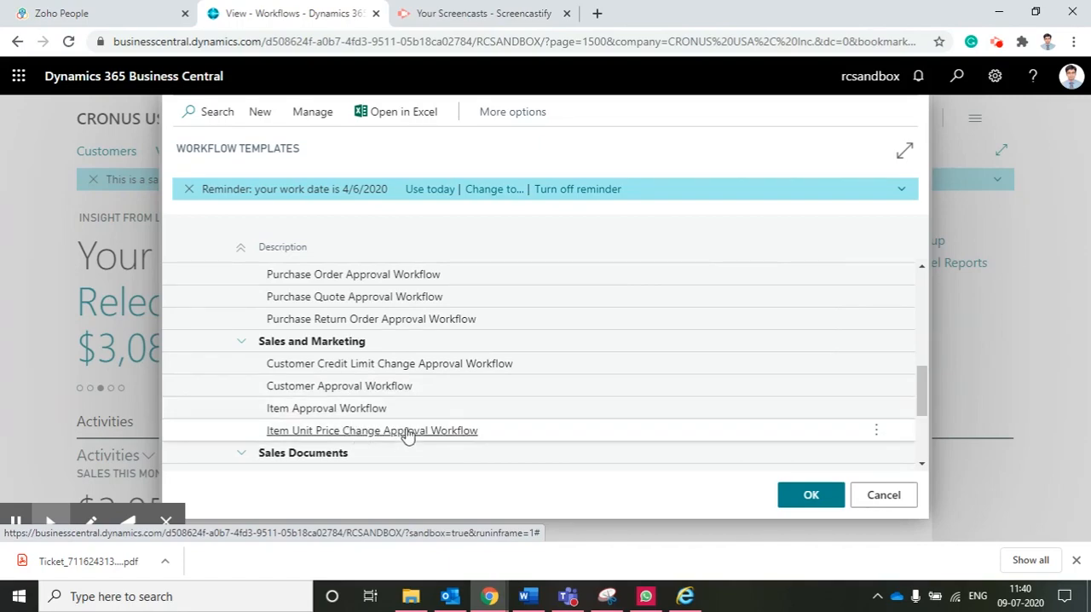
scroll(407, 436, down, 1)
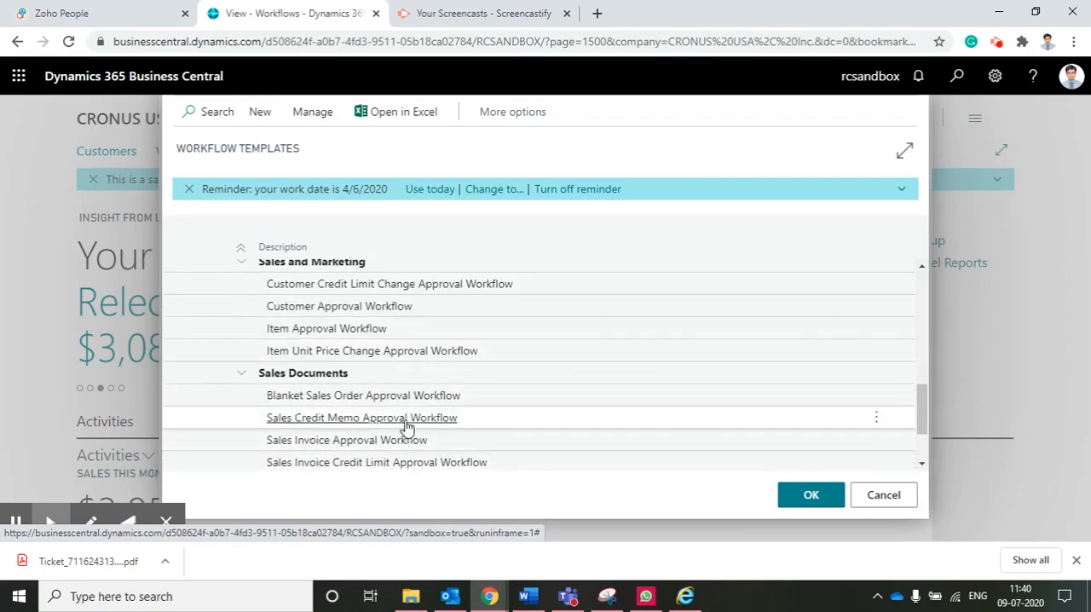
scroll(395, 420, down, 1)
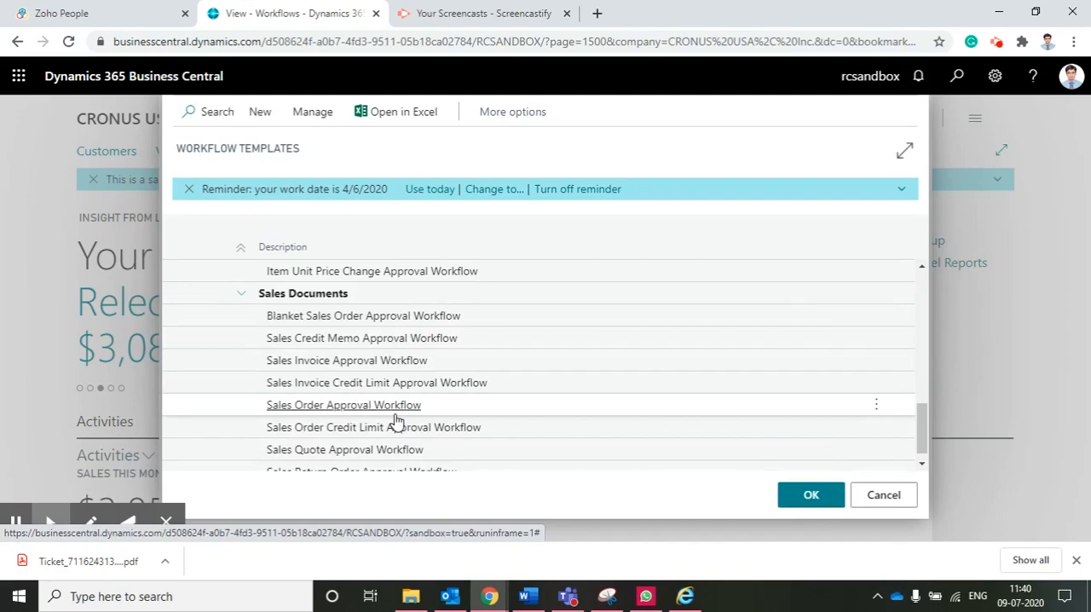
scroll(395, 420, up, 4)
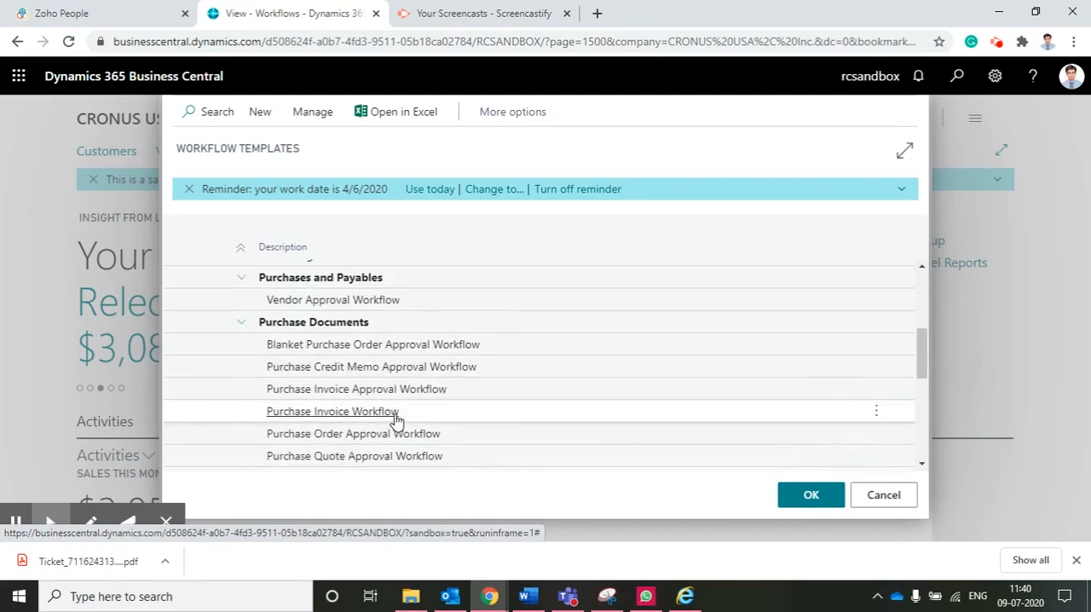
scroll(395, 420, up, 2)
scroll(396, 420, up, 2)
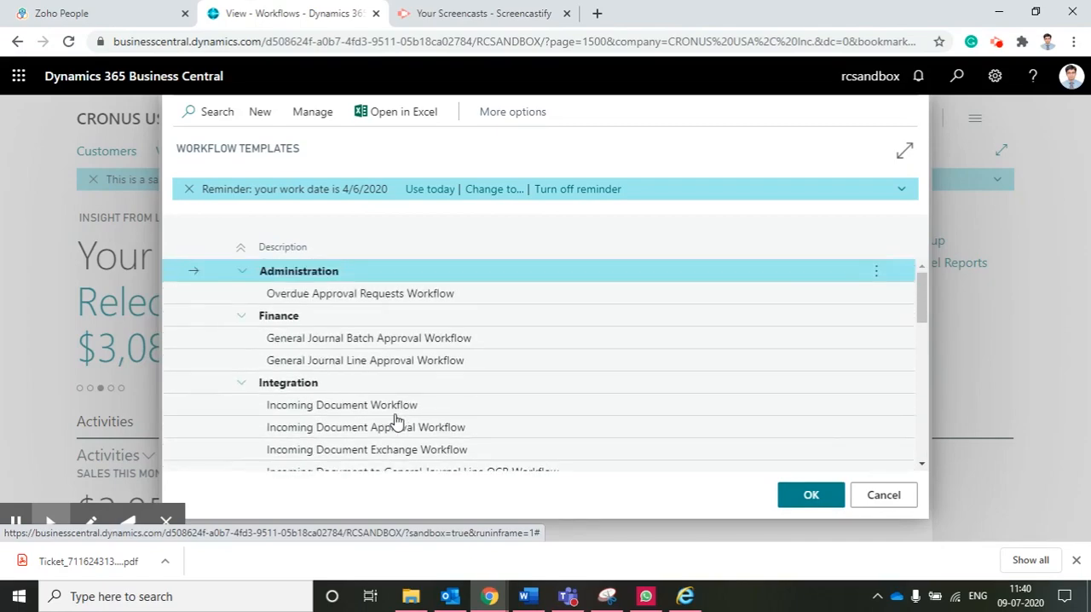
Create a workflow from the Purchase Order Approval Workflow template under Purchase Documents
scroll(382, 339, down, 2)
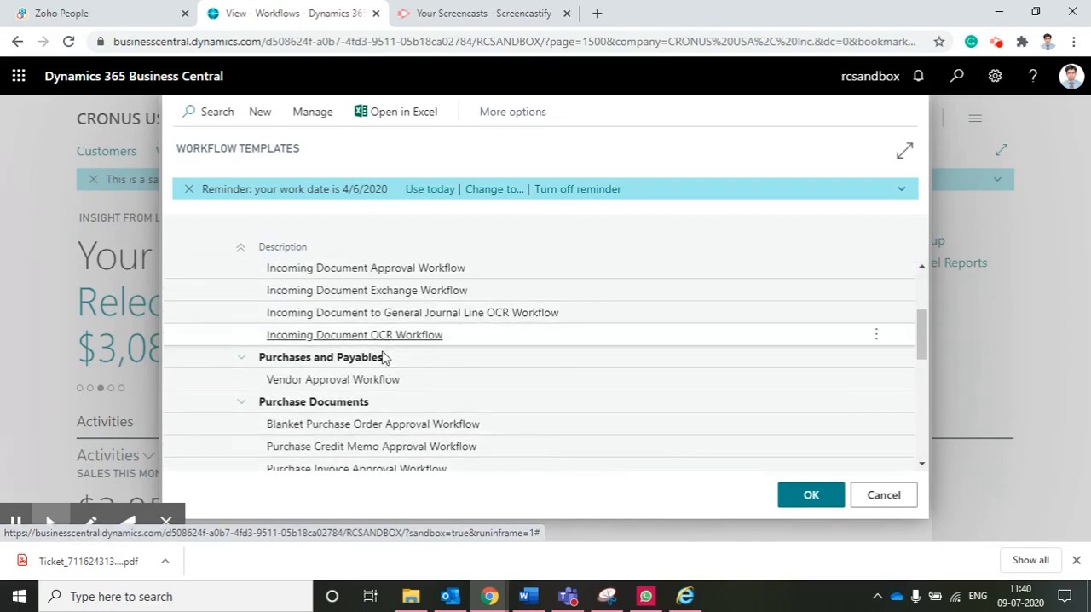
scroll(385, 429, down, 2)
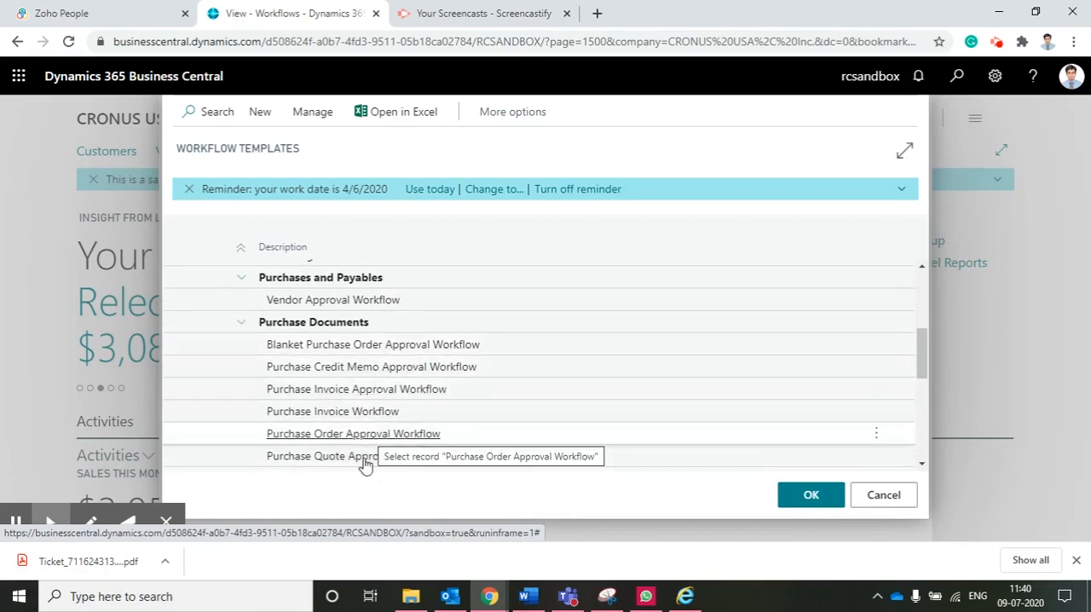
click(354, 436)
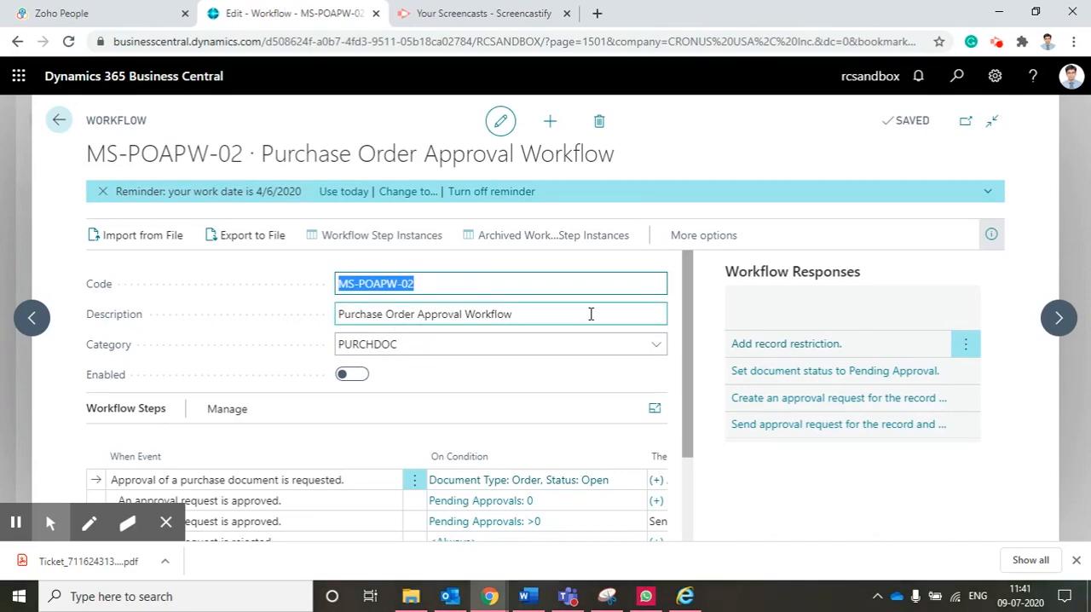
Review the events and conditions in the new workflow's steps, try to enable the workflow, and switch it back off
scroll(422, 373, down, 1)
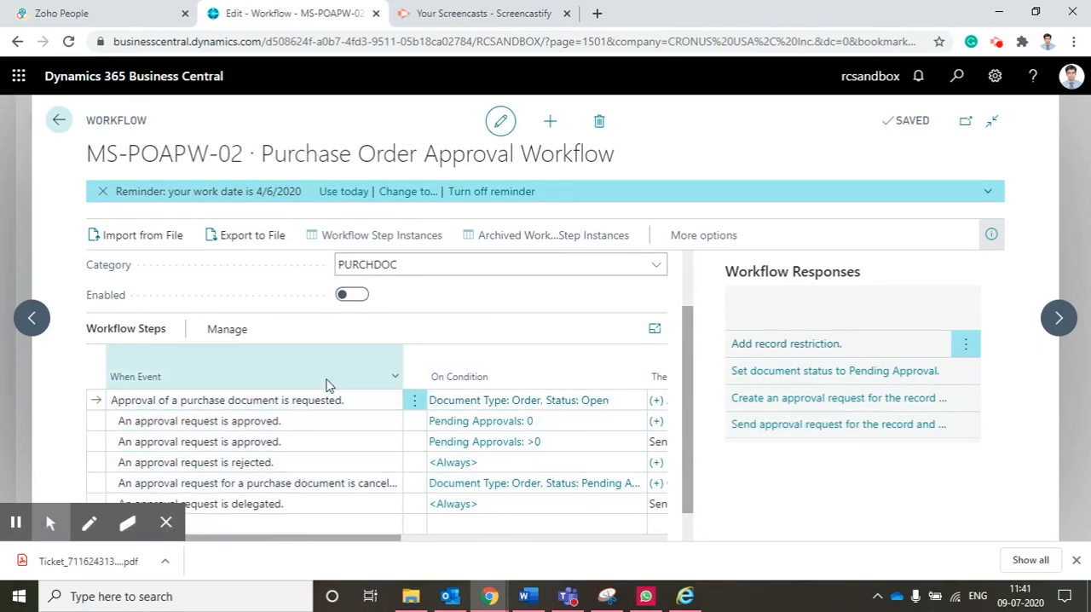
scroll(331, 384, down, 1)
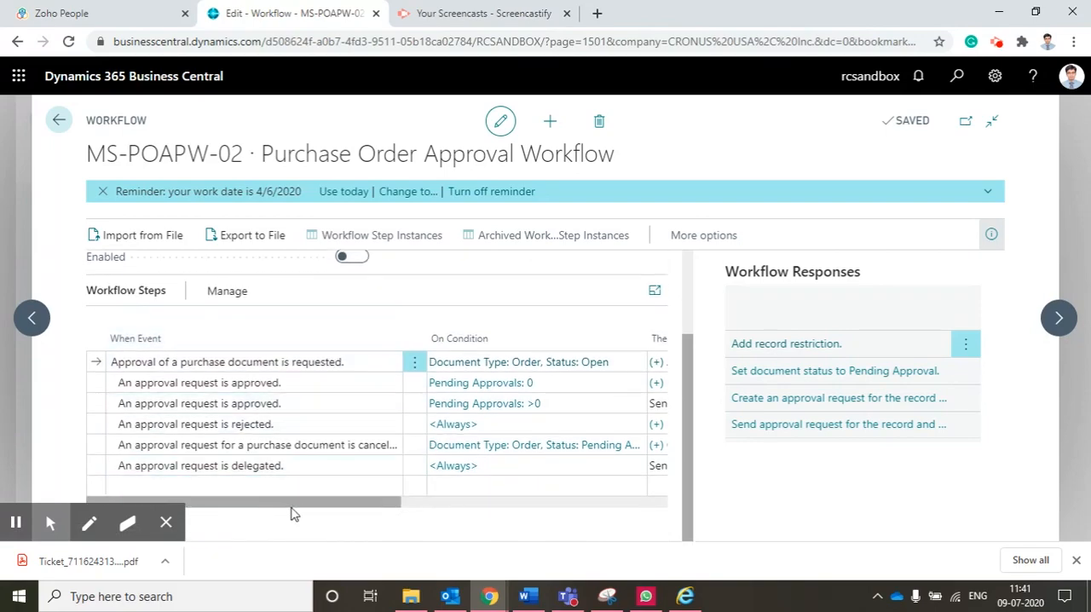
mouse_move(295, 502)
mouse_down()
mouse_move(384, 511)
mouse_move(298, 510)
mouse_up()
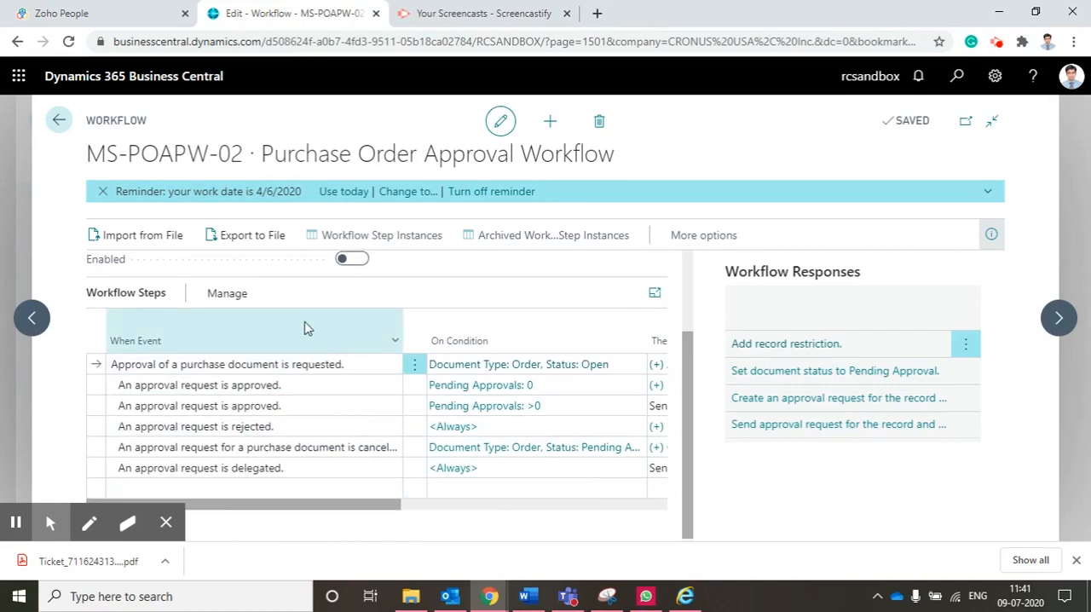
scroll(348, 390, up, 2)
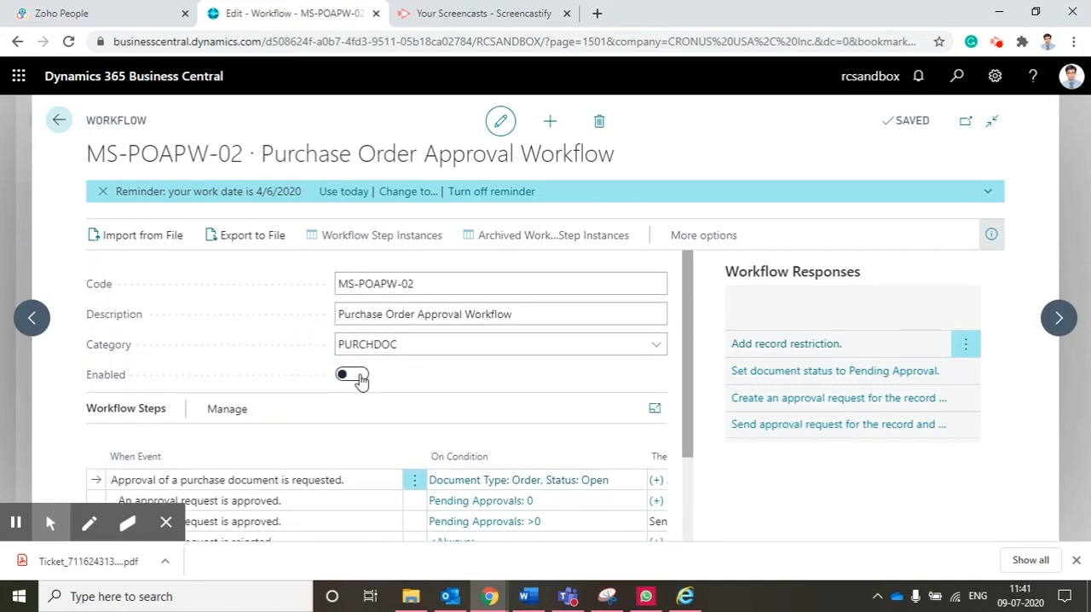
click(351, 376)
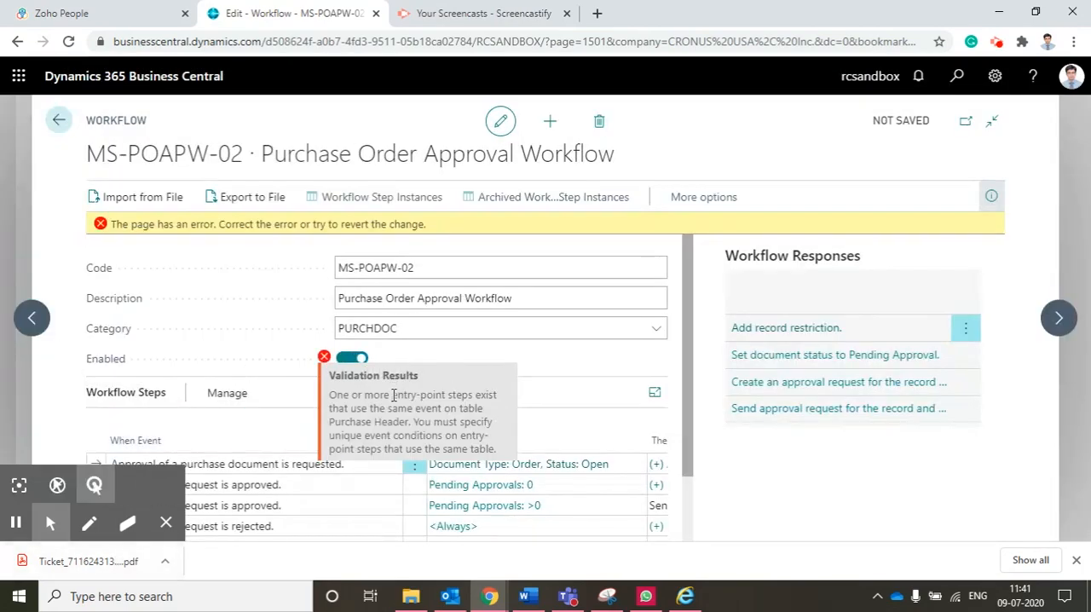
click(345, 360)
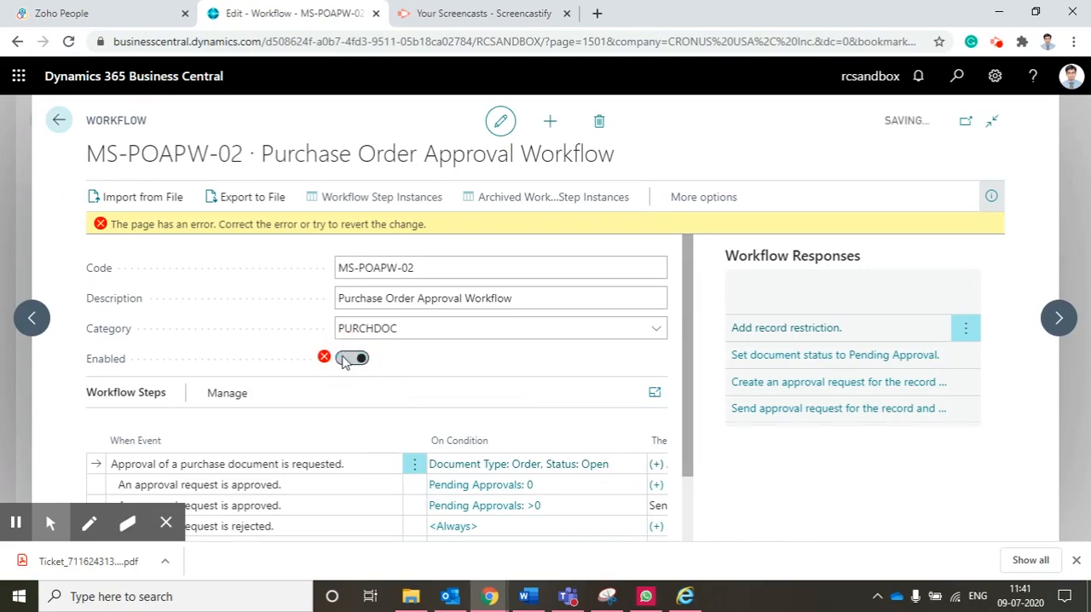
Delete workflow MS-POAPW-02 and accept the removal of its linked workflow responses
click(600, 125)
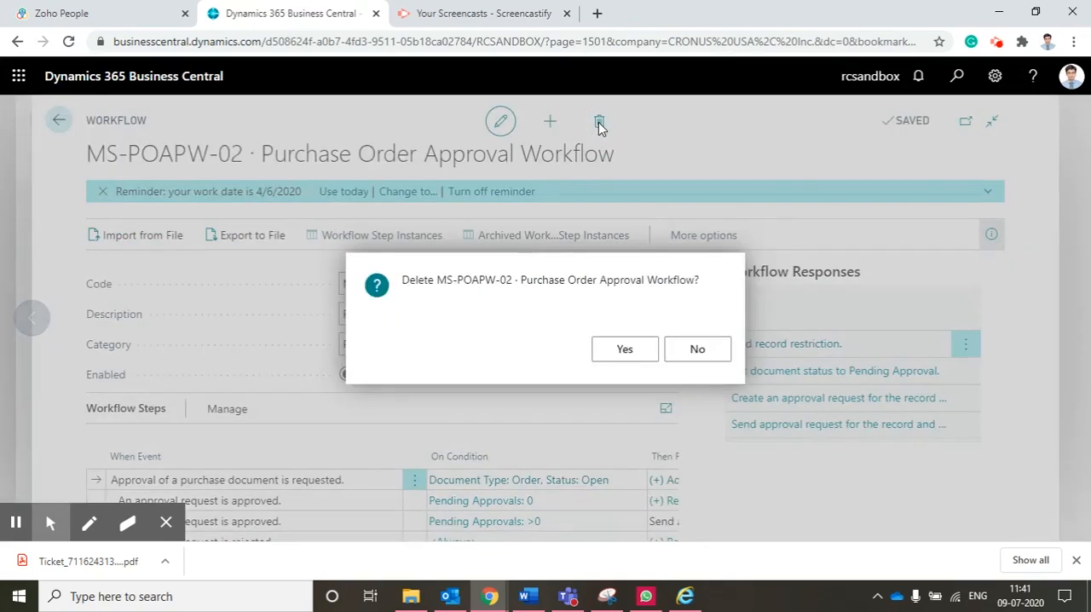
click(626, 354)
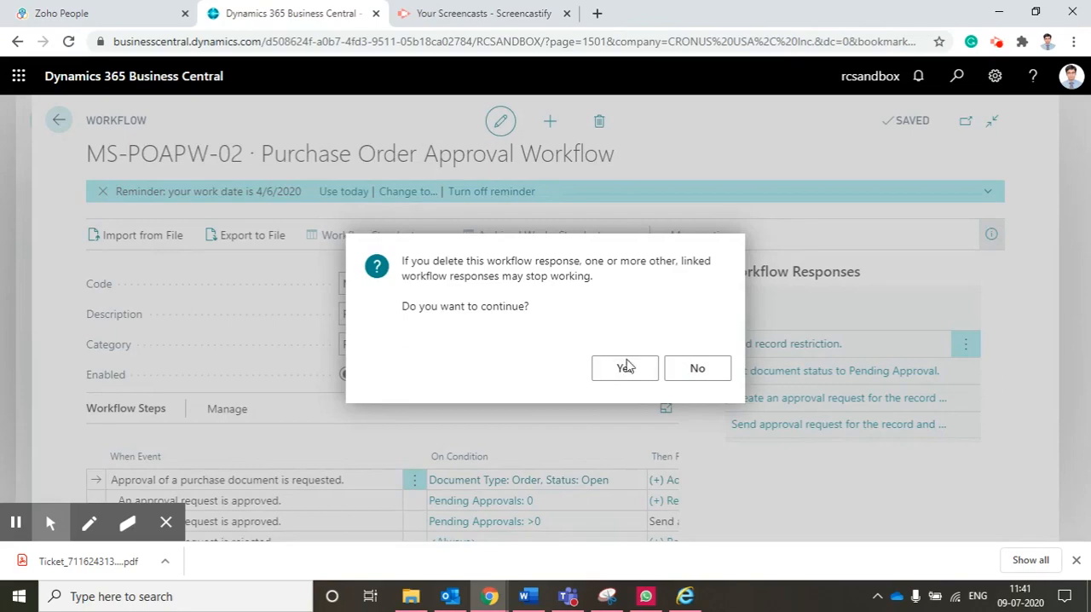
click(624, 371)
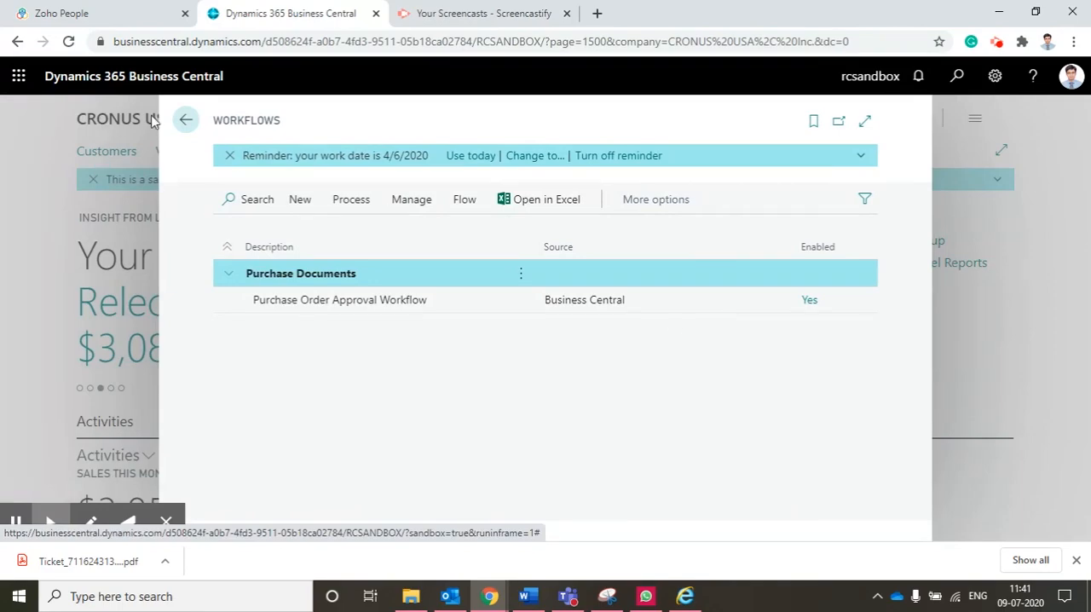
Leave the Workflows list, search for the approval pages, and open Approval User Setup
click(188, 120)
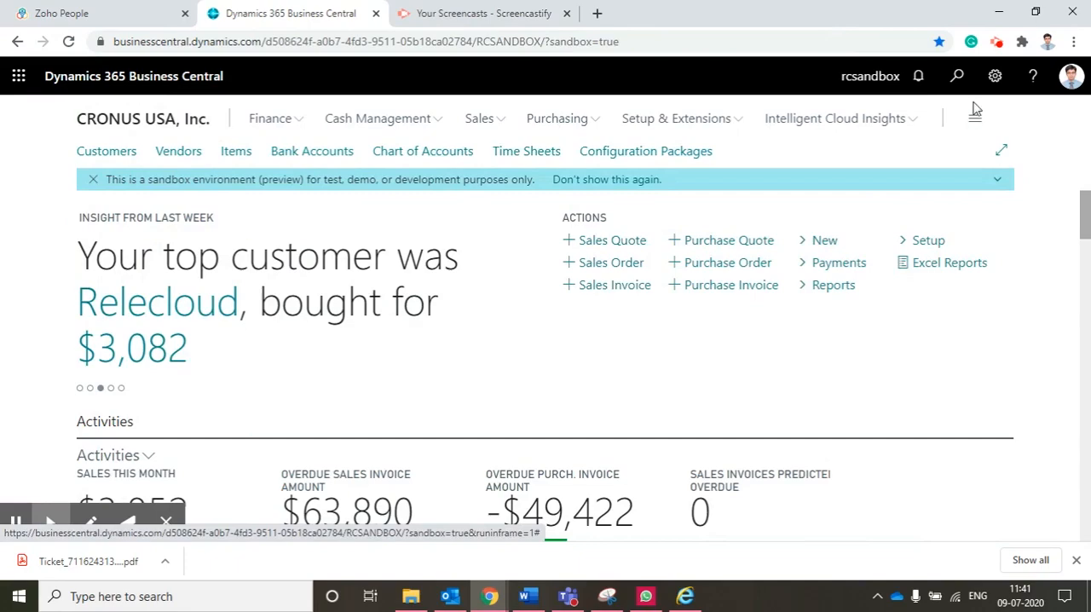
click(959, 79)
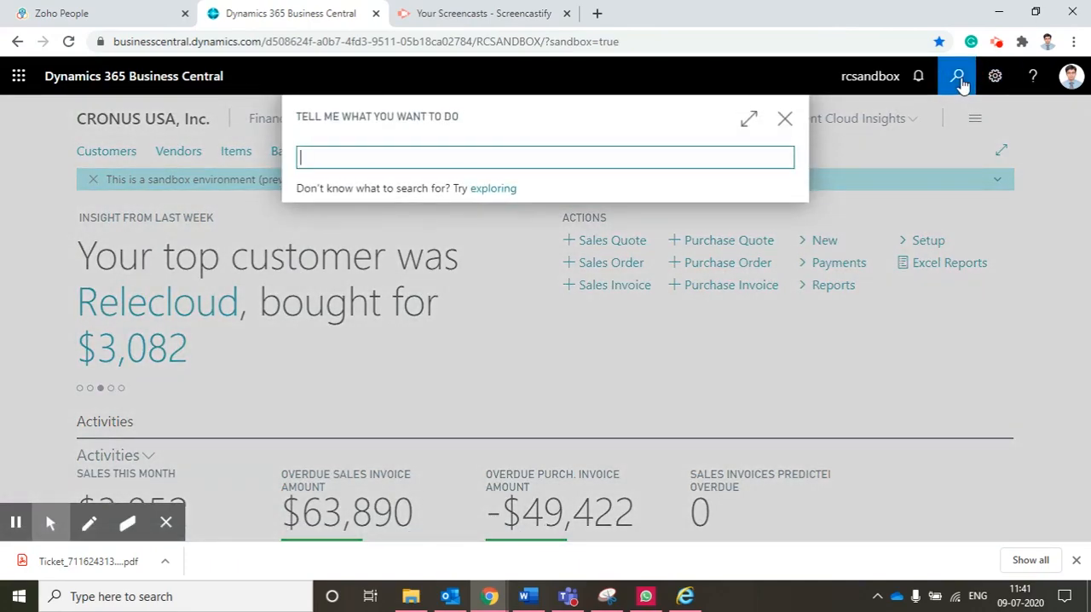
text(approva)
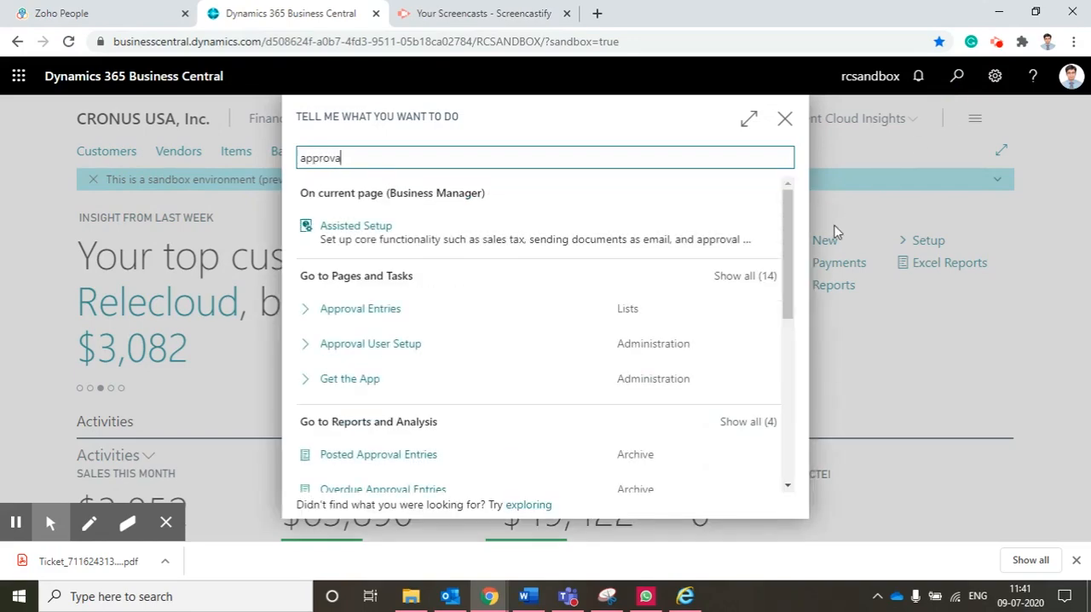
click(371, 356)
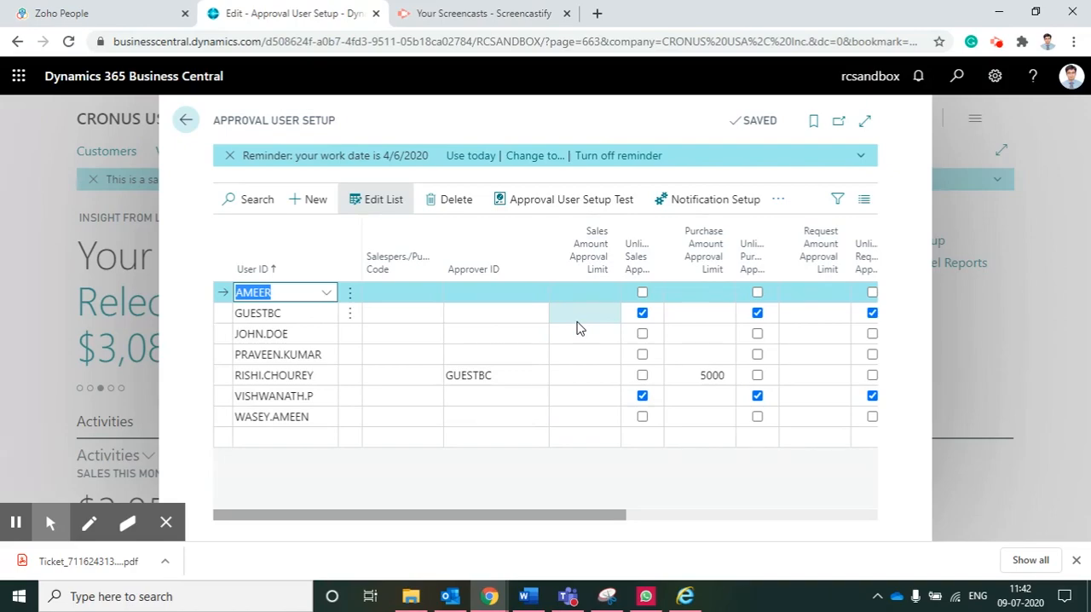
Widen the Unlimited Sales Approval and Unlimited Purchase Approval columns so their full headings can be read
drag(664, 237, 711, 243)
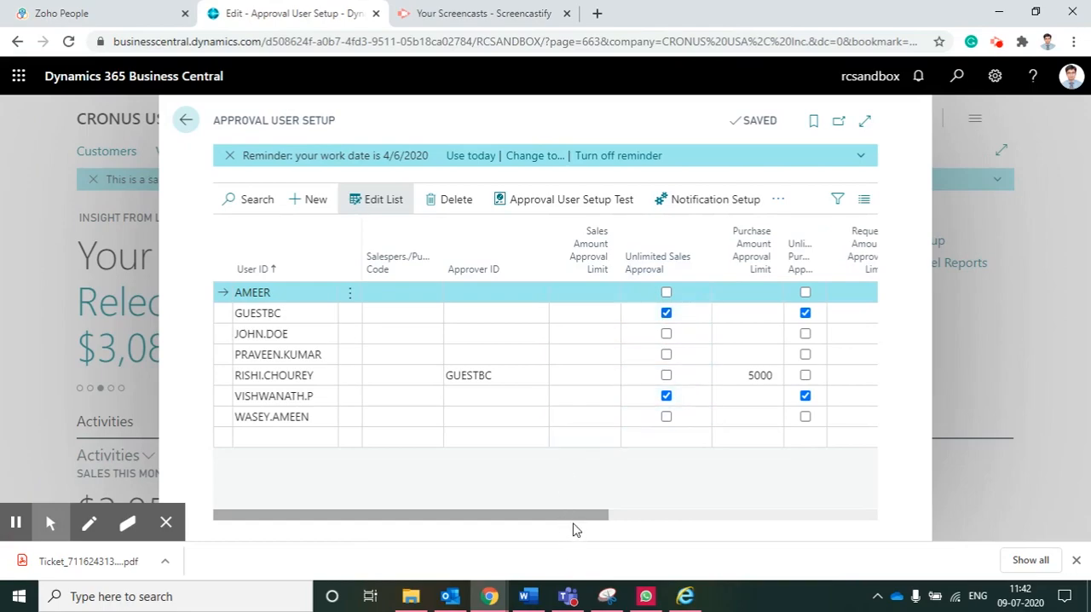
drag(572, 512, 631, 528)
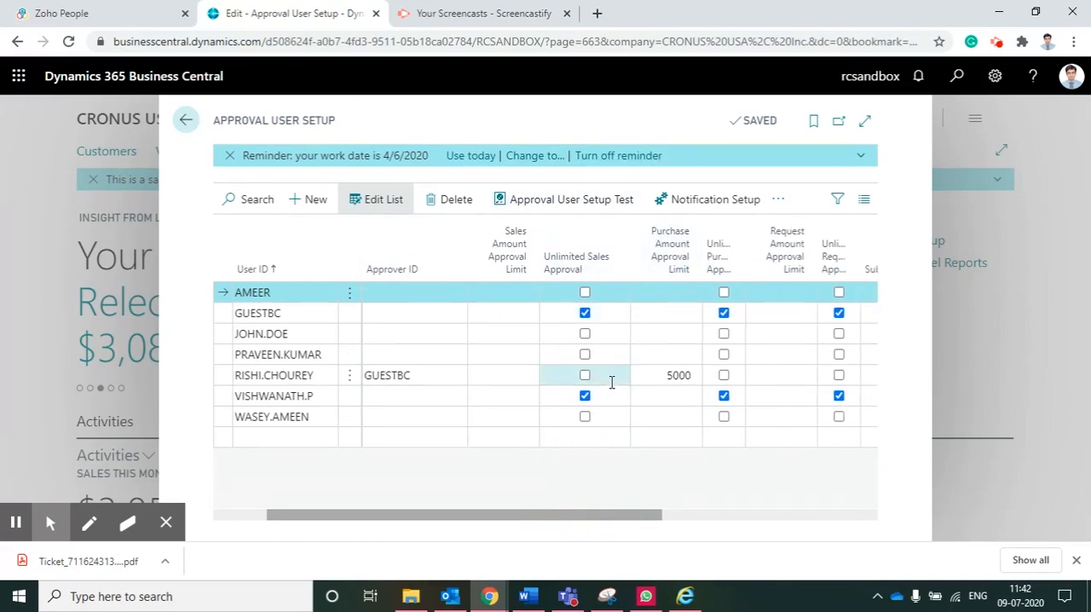
drag(747, 253, 813, 248)
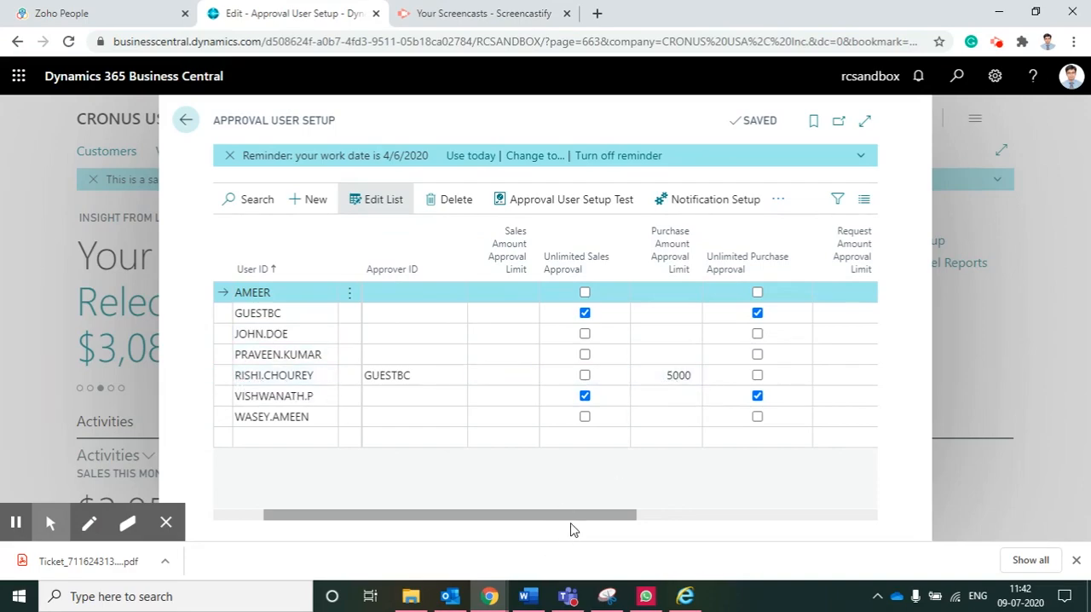
Look through the remaining approval limit, substitute and e-mail columns of the approval users, and close Approval User Setup
drag(575, 514, 716, 522)
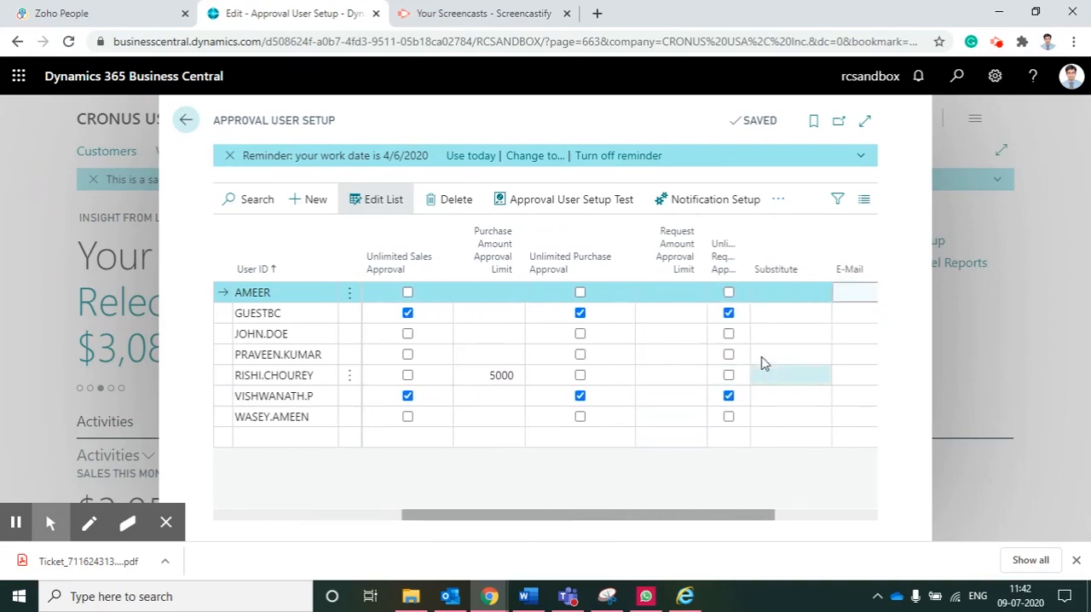
drag(522, 521, 353, 519)
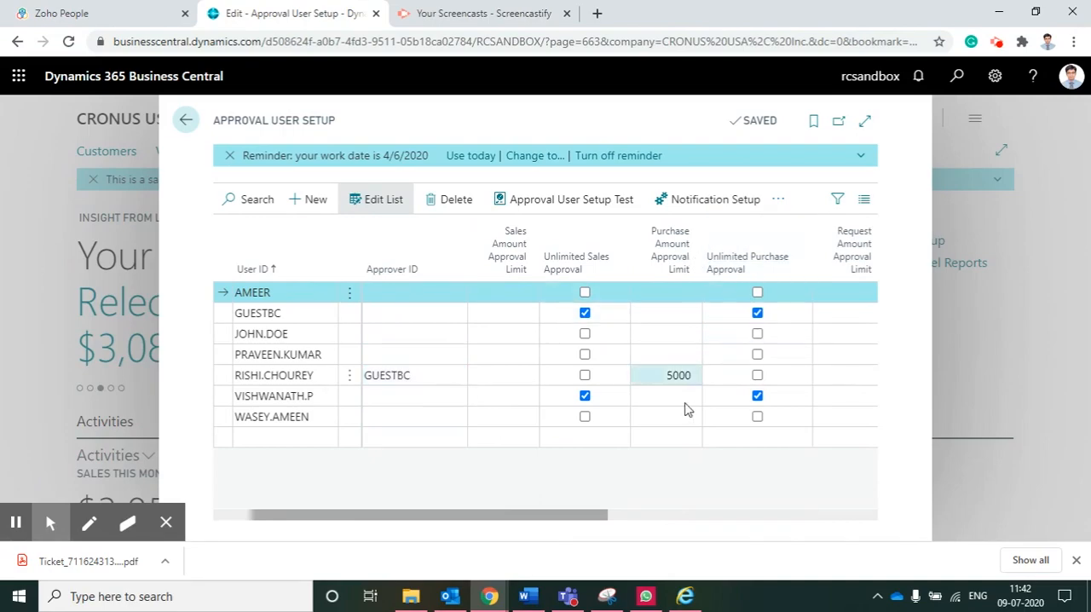
click(184, 122)
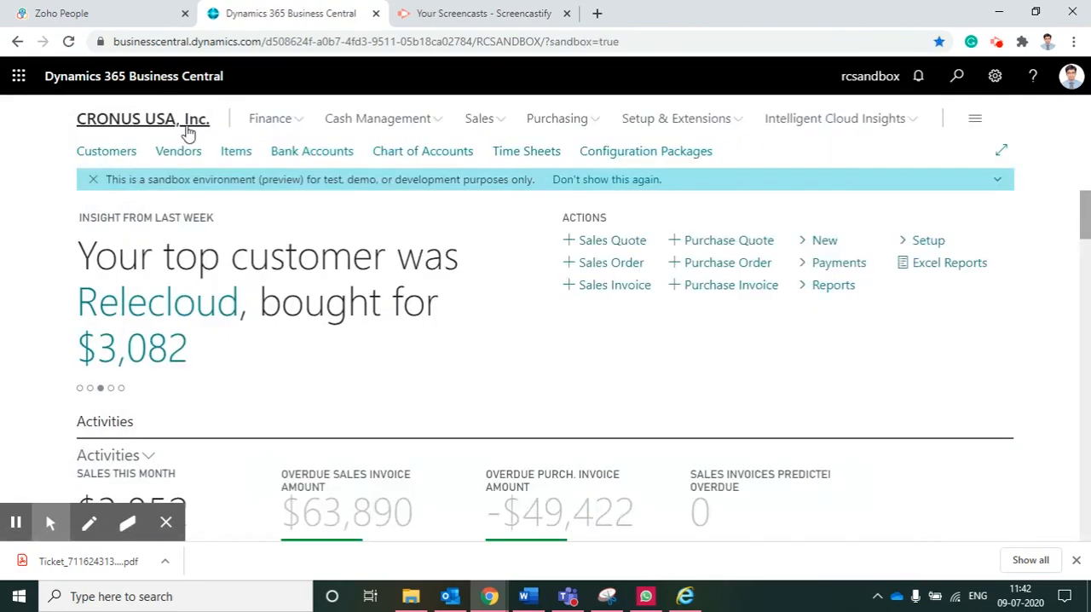
Search for "purchase order" and create a new purchase order
click(958, 81)
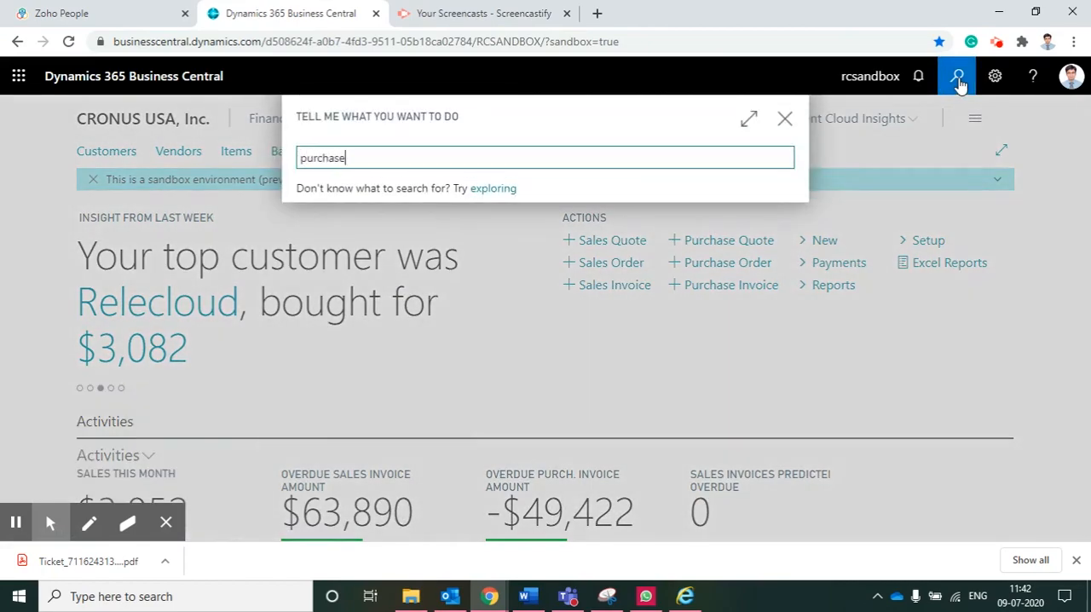
text(purchase order)
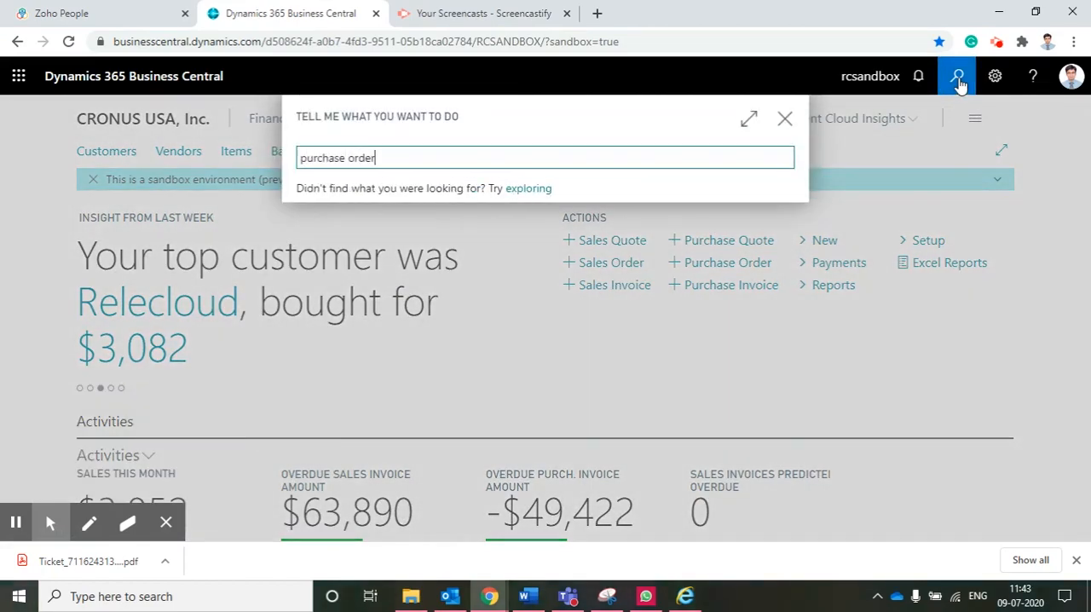
click(353, 307)
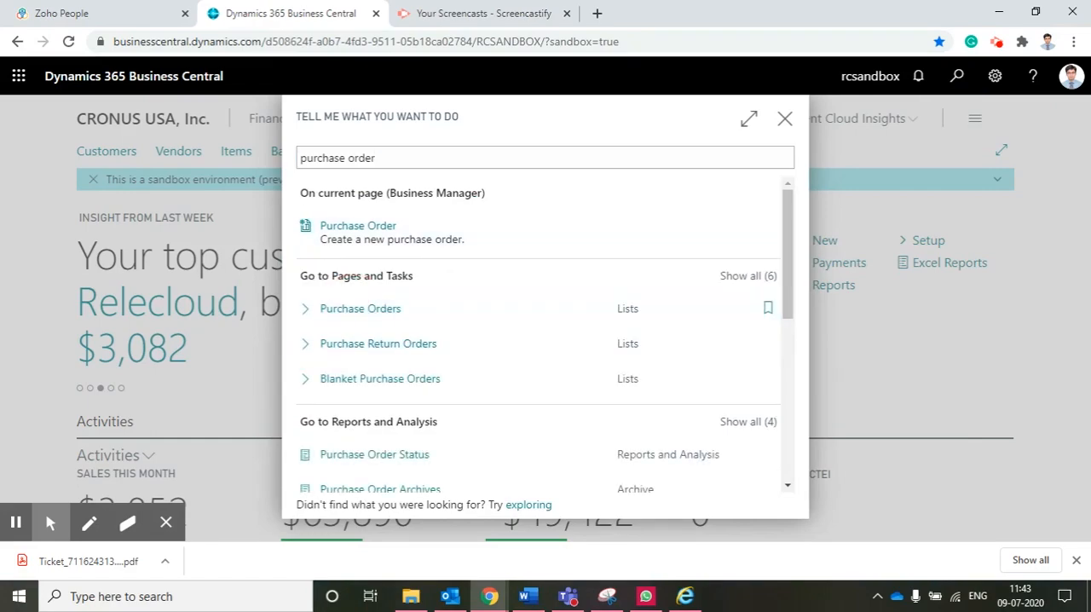
click(583, 227)
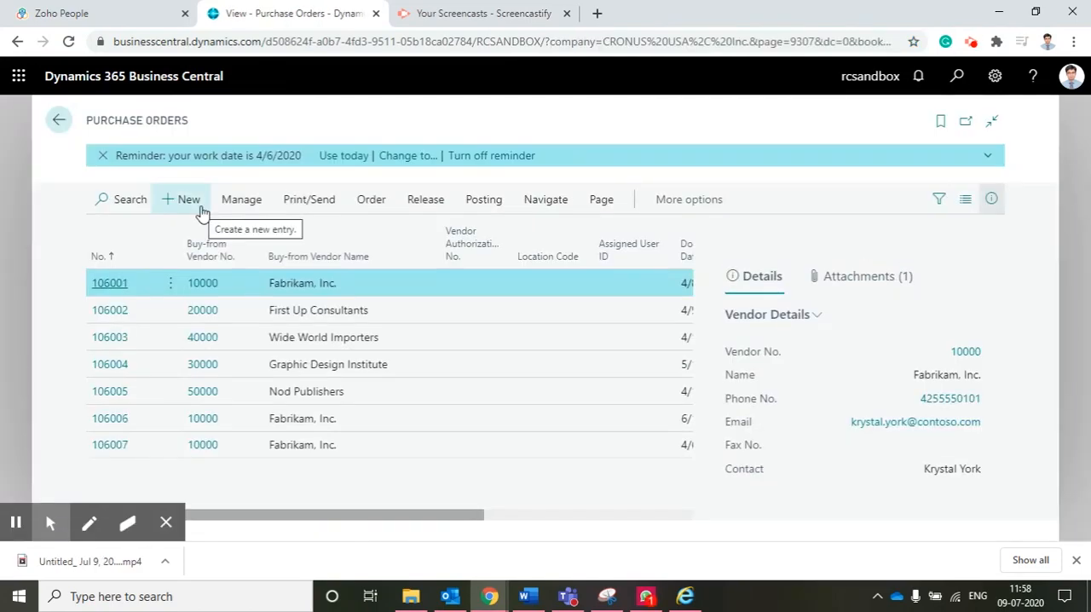
Choose Graphic Design Institute as the vendor of the new purchase order
click(202, 212)
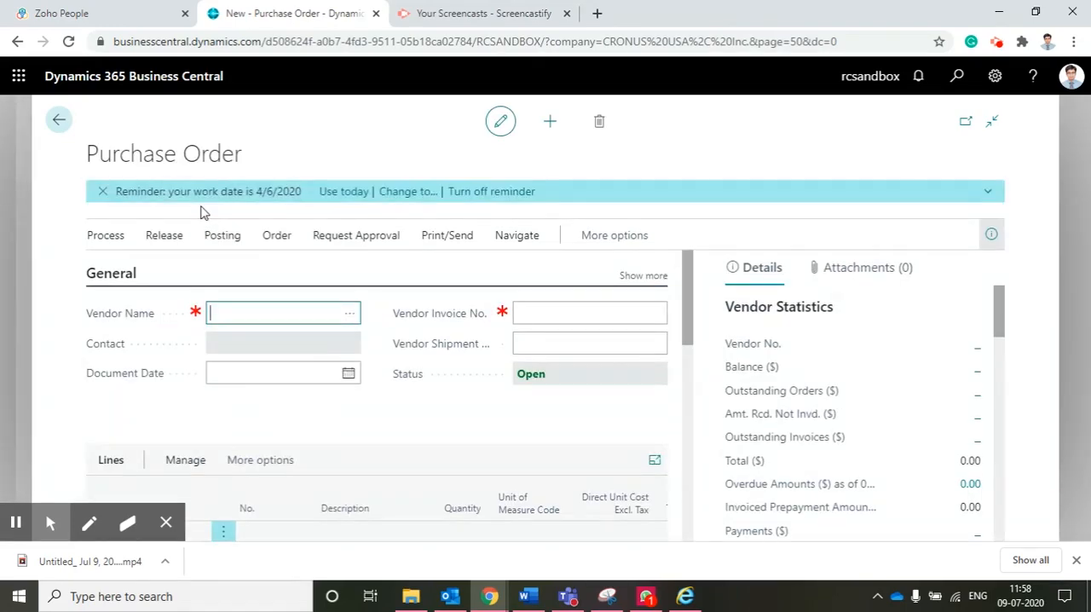
click(351, 317)
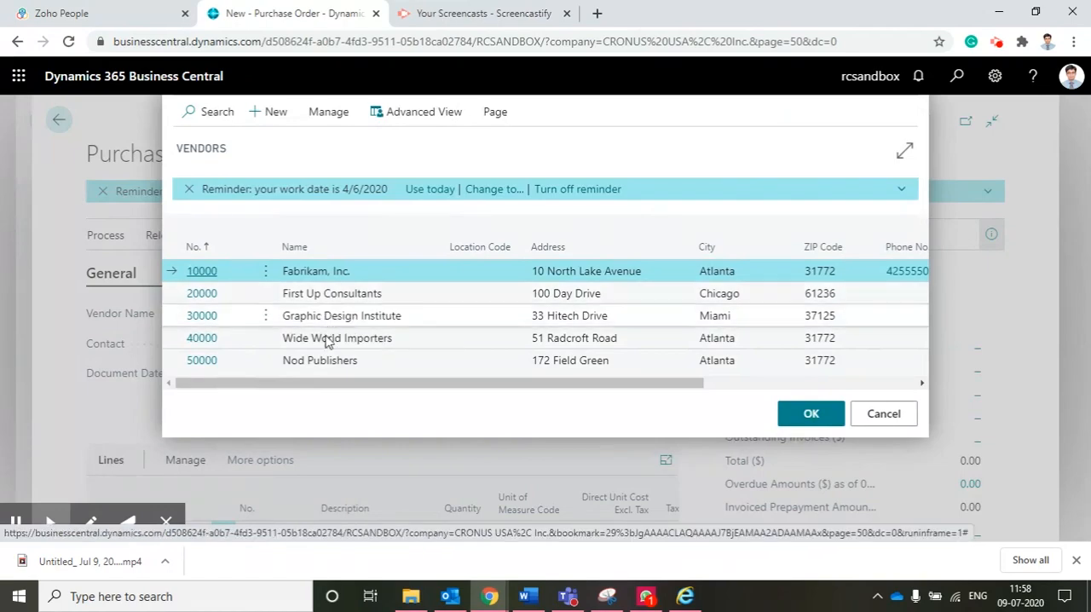
click(333, 321)
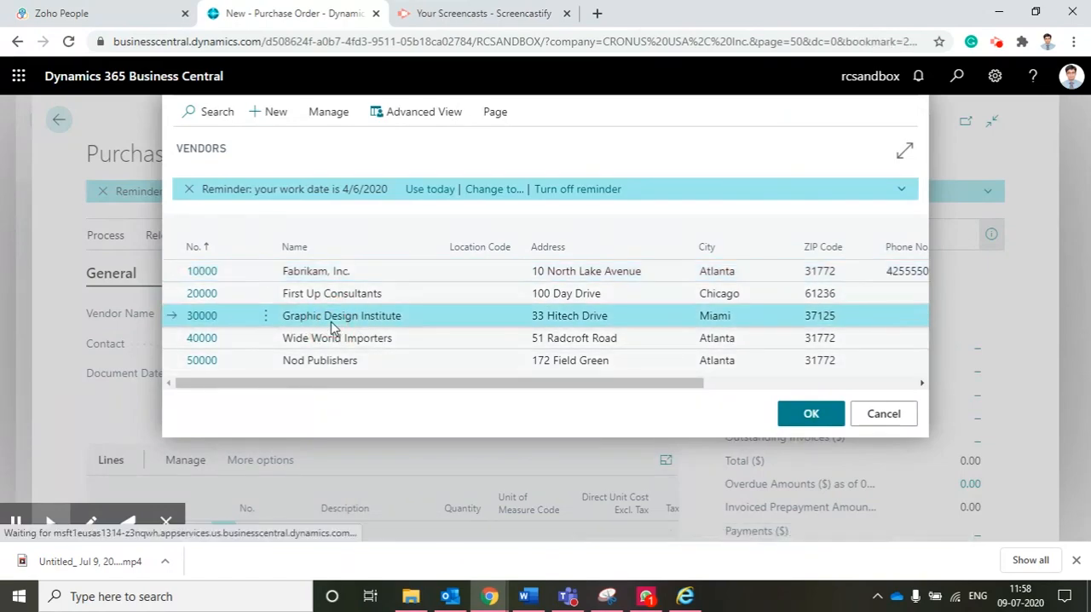
click(820, 408)
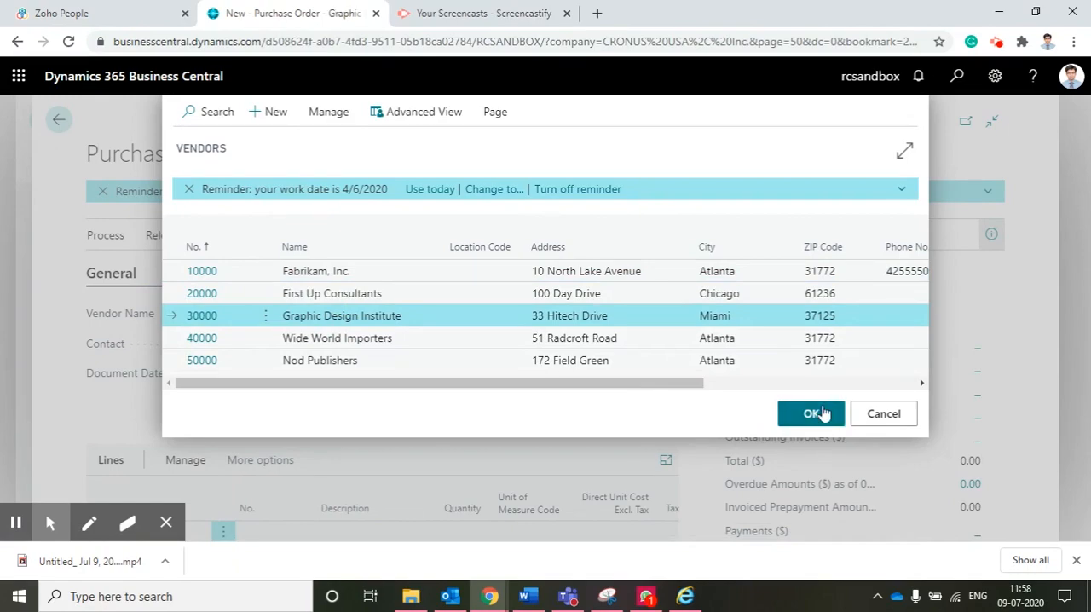
Select item 1896-S, ATHENS Desk, for the first line of the purchase order
scroll(228, 441, down, 2)
scroll(228, 440, down, 2)
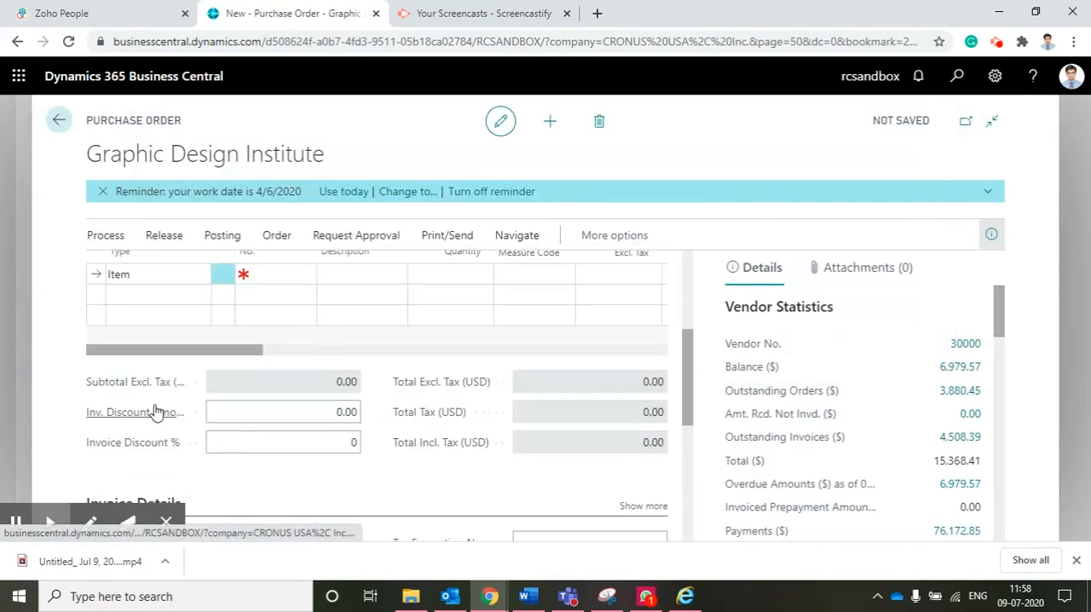
scroll(178, 372, up, 1)
click(289, 351)
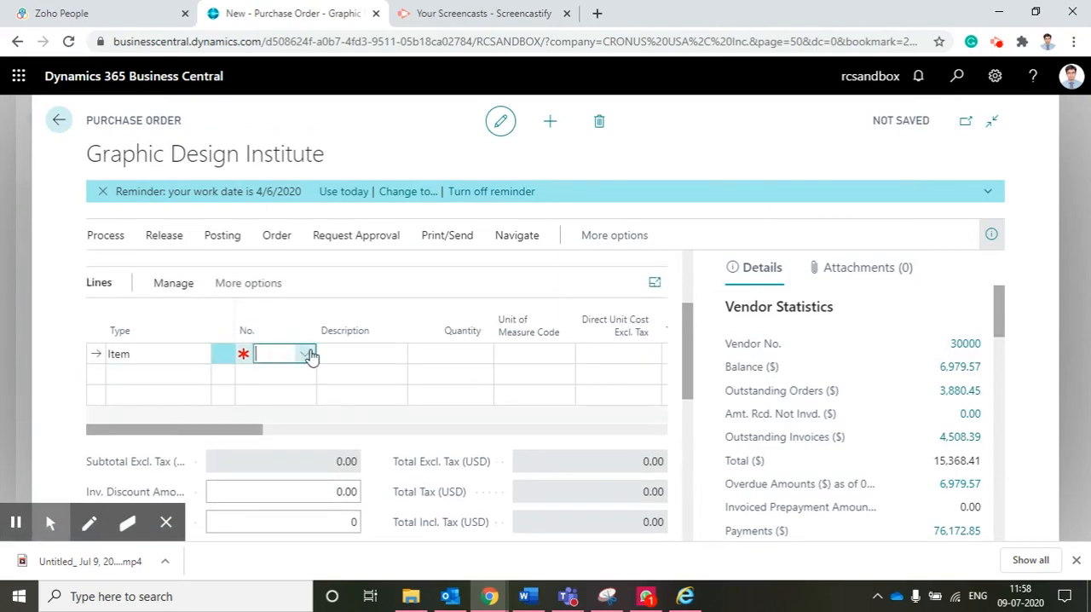
click(308, 350)
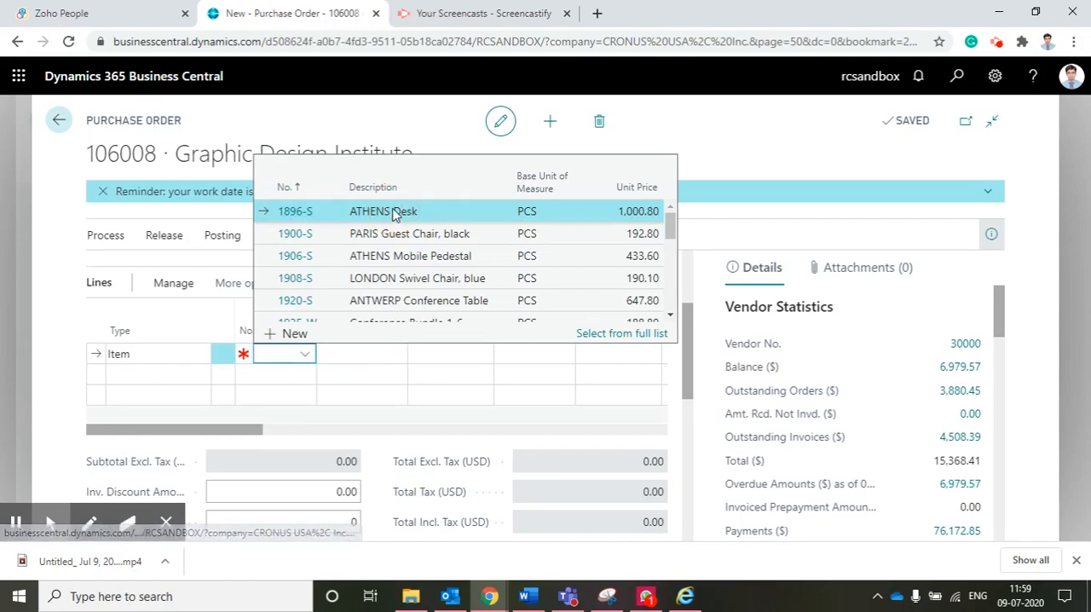
click(391, 210)
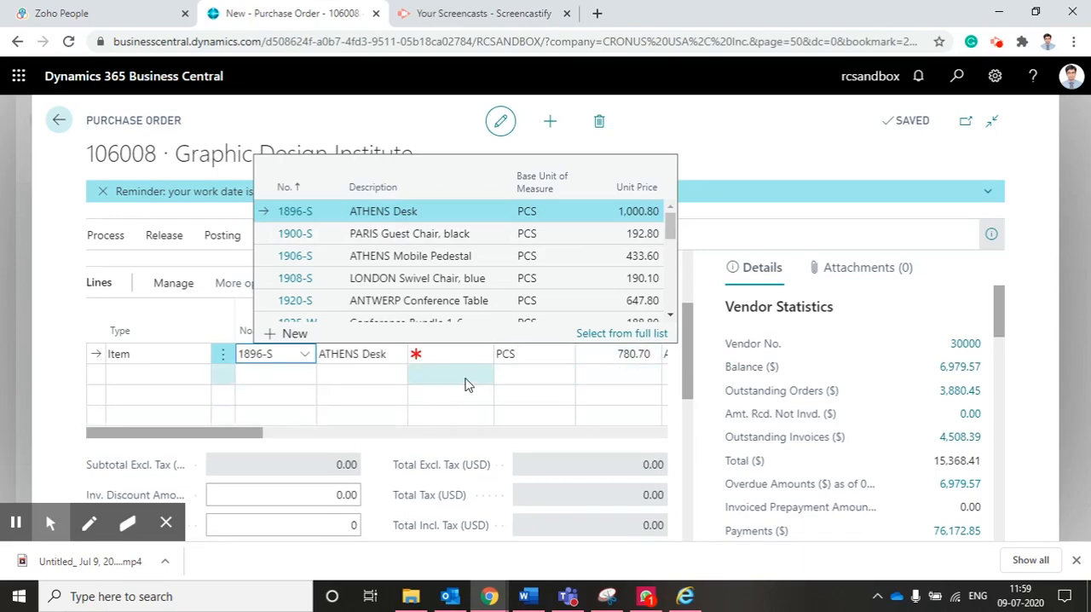
Set the ATHENS Desk line's quantity to 10 and move along the line to its amount excluding tax
click(461, 352)
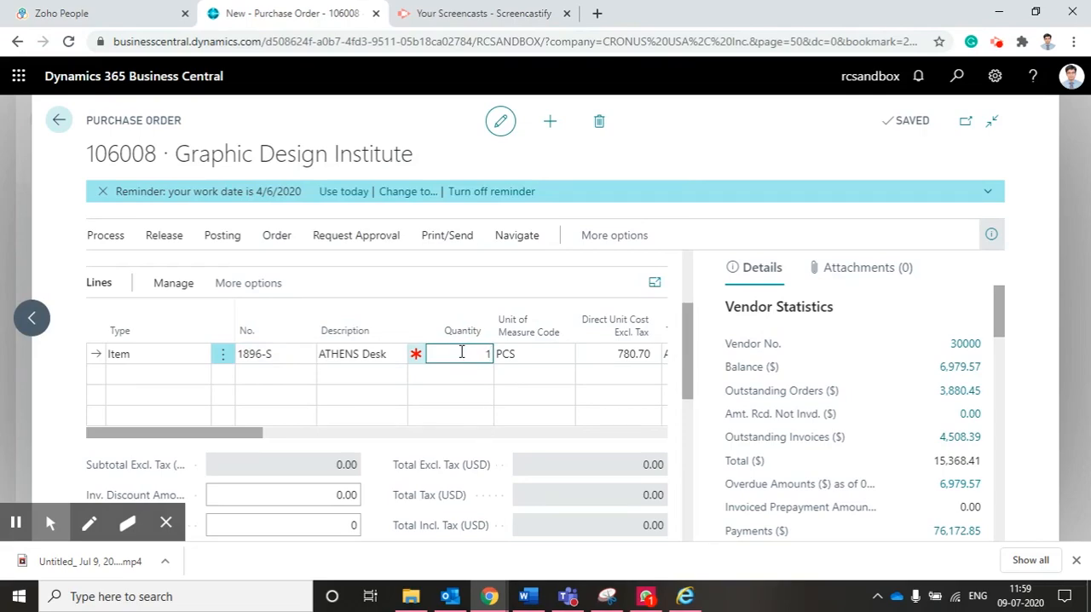
key(Tab)
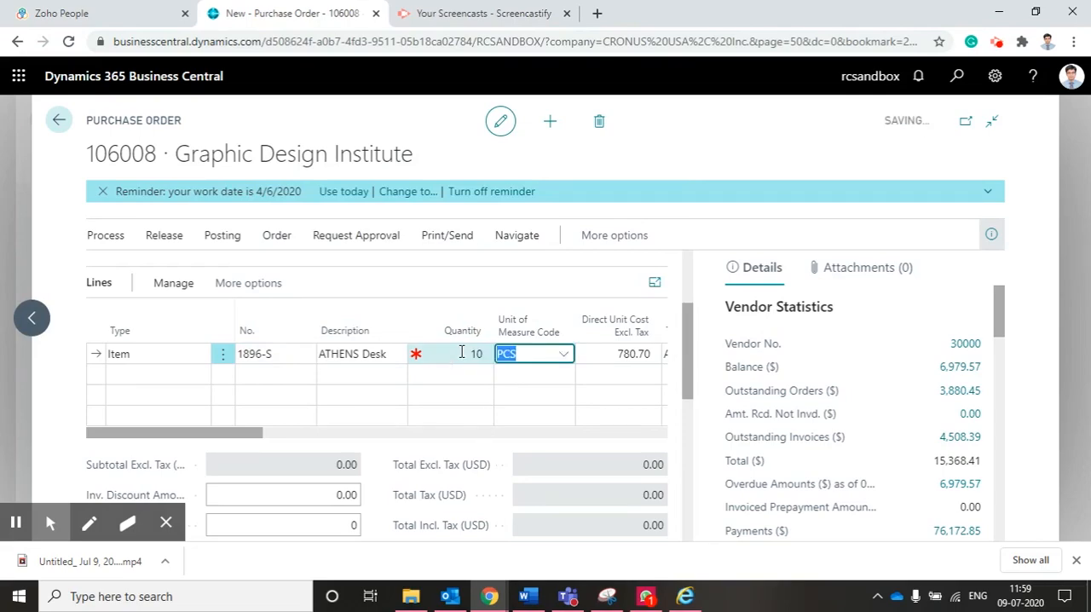
key(Tab)
key(Tab)
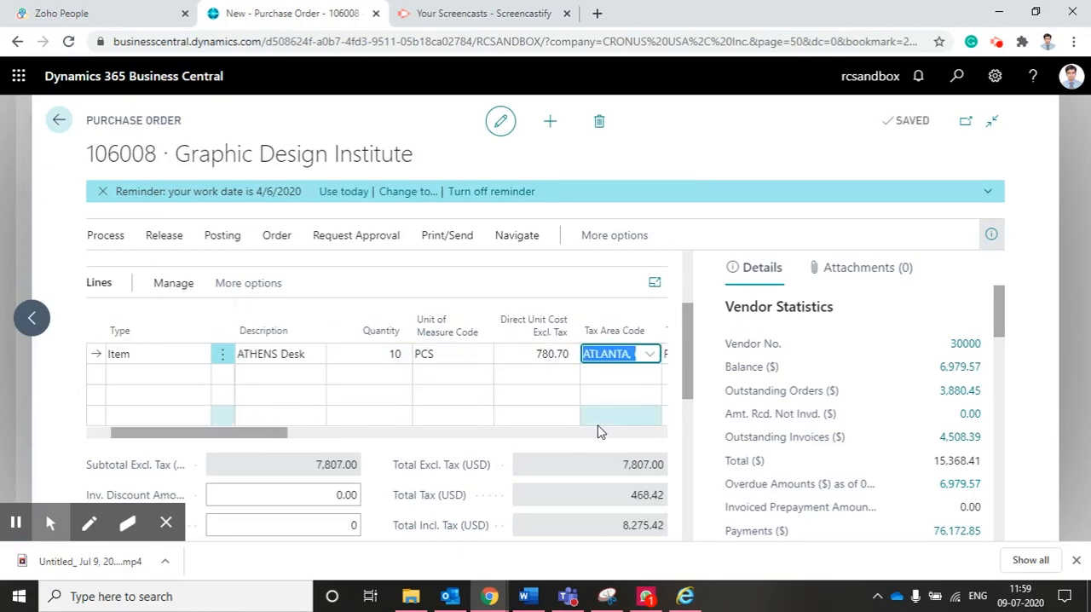
key(Tab)
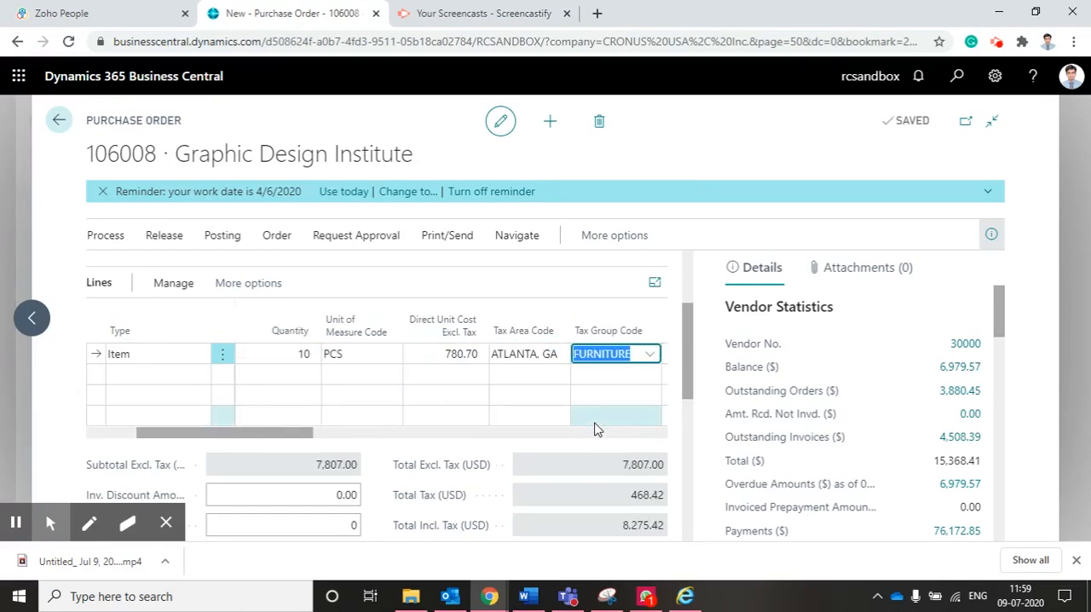
key(Tab)
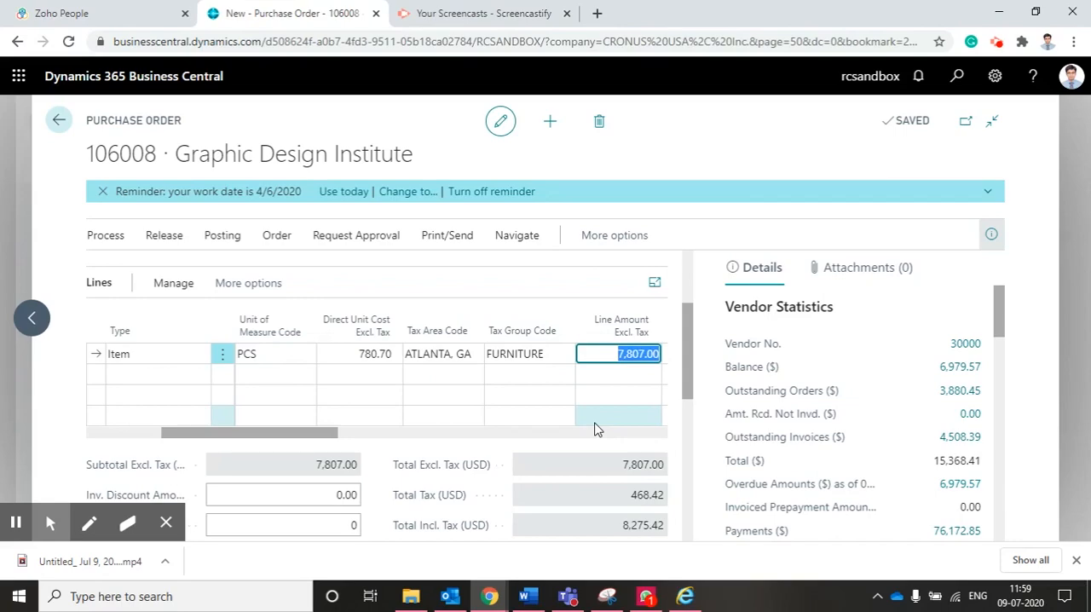
Send an approval request for the purchase order and acknowledge the confirmation
click(369, 237)
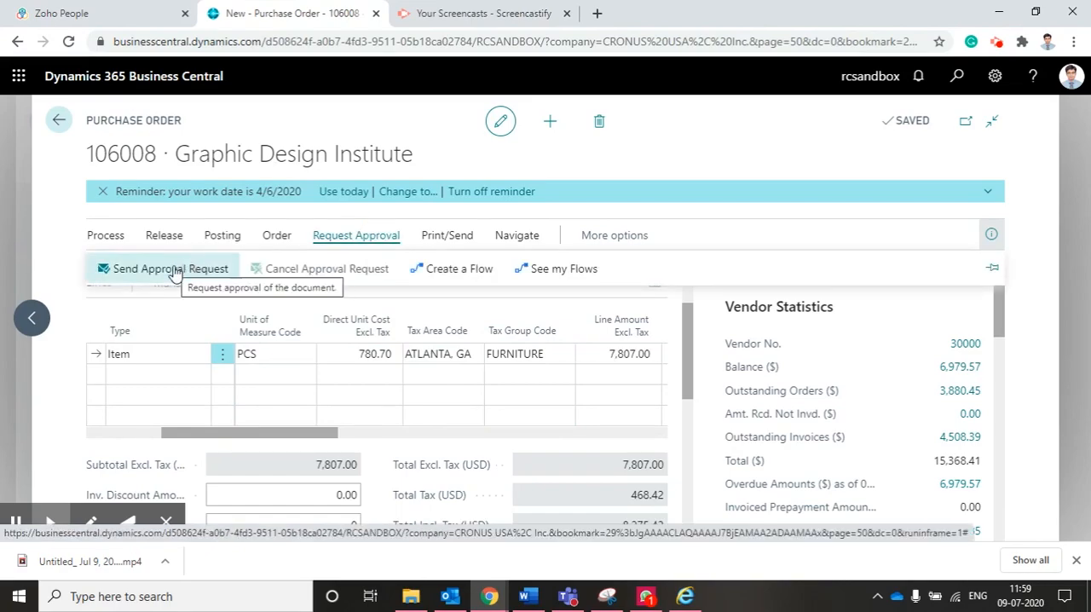
click(57, 376)
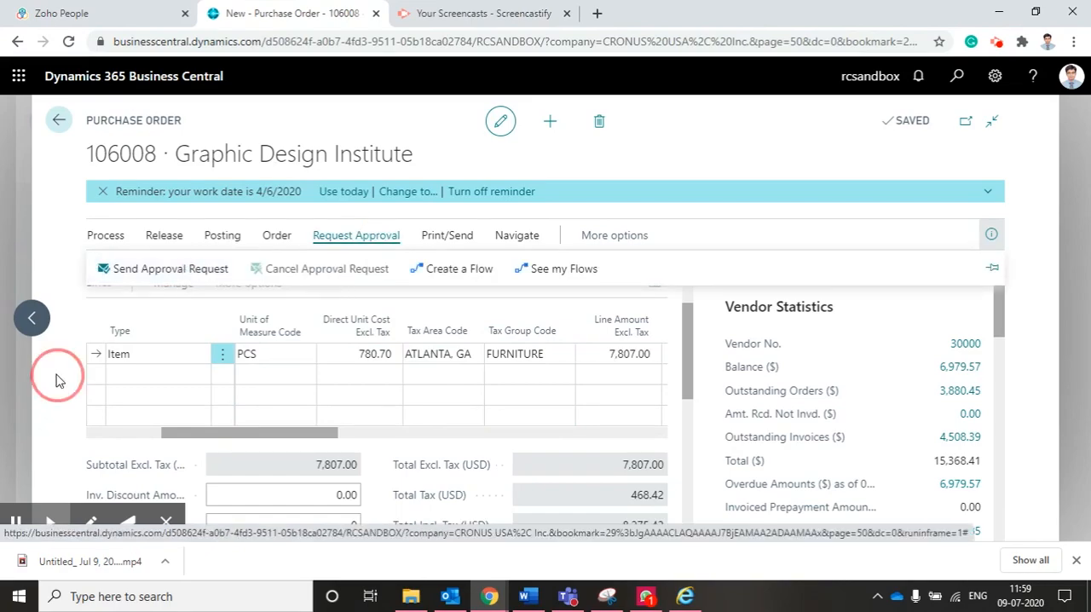
scroll(91, 332, up, 2)
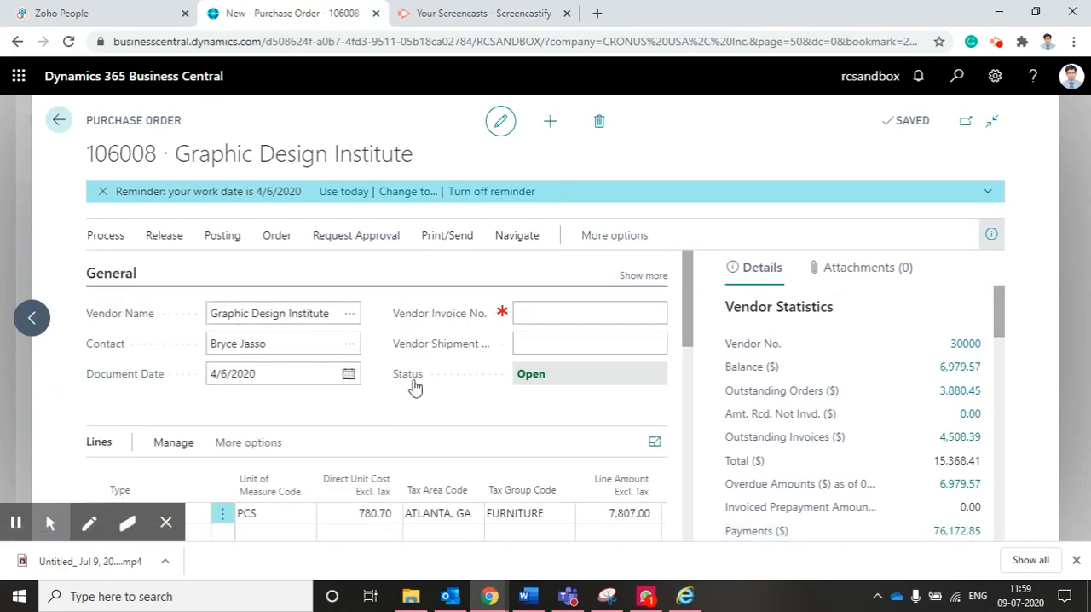
click(366, 238)
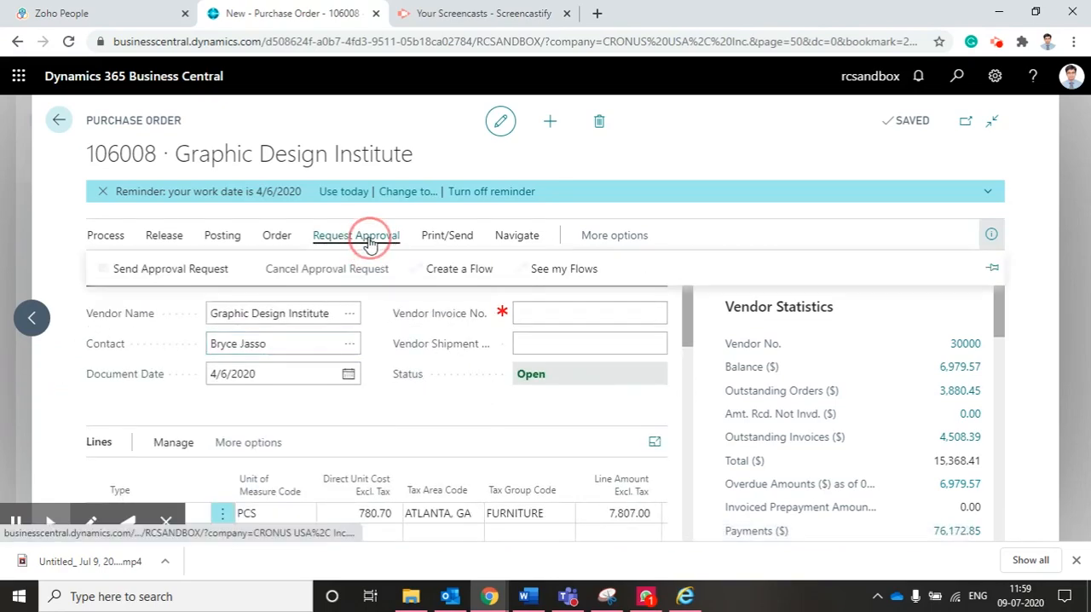
click(169, 270)
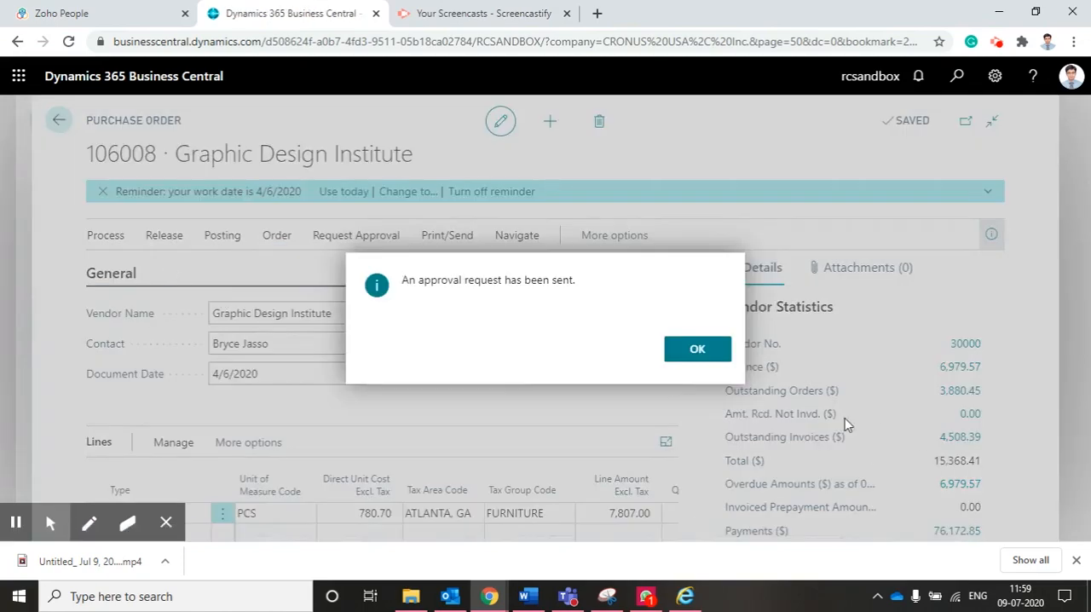
click(696, 352)
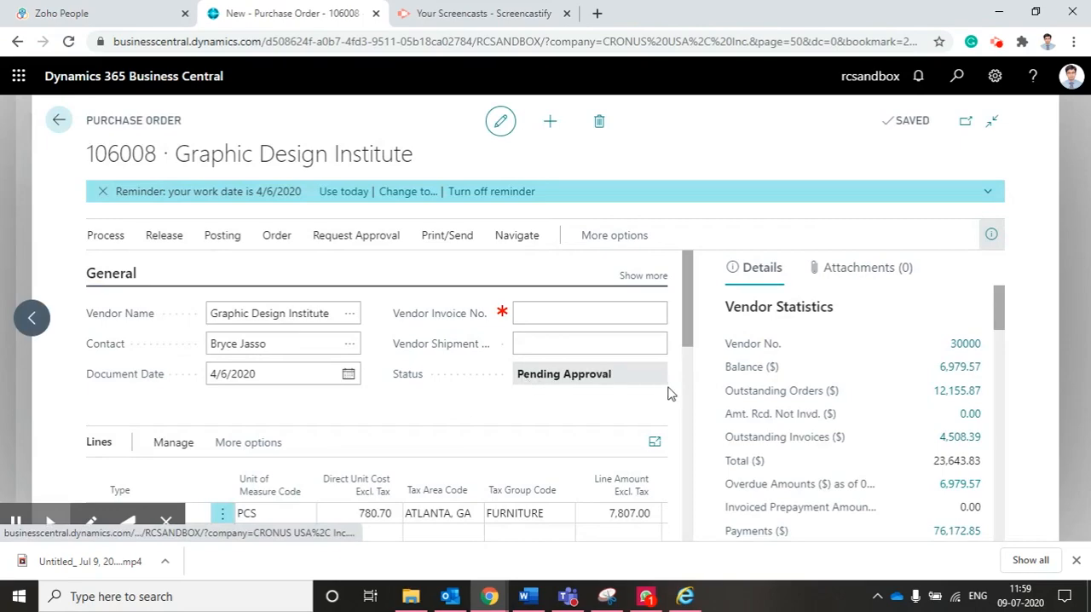
Enter RTTYYI45 as the vendor invoice number and check which account is signed in
click(587, 315)
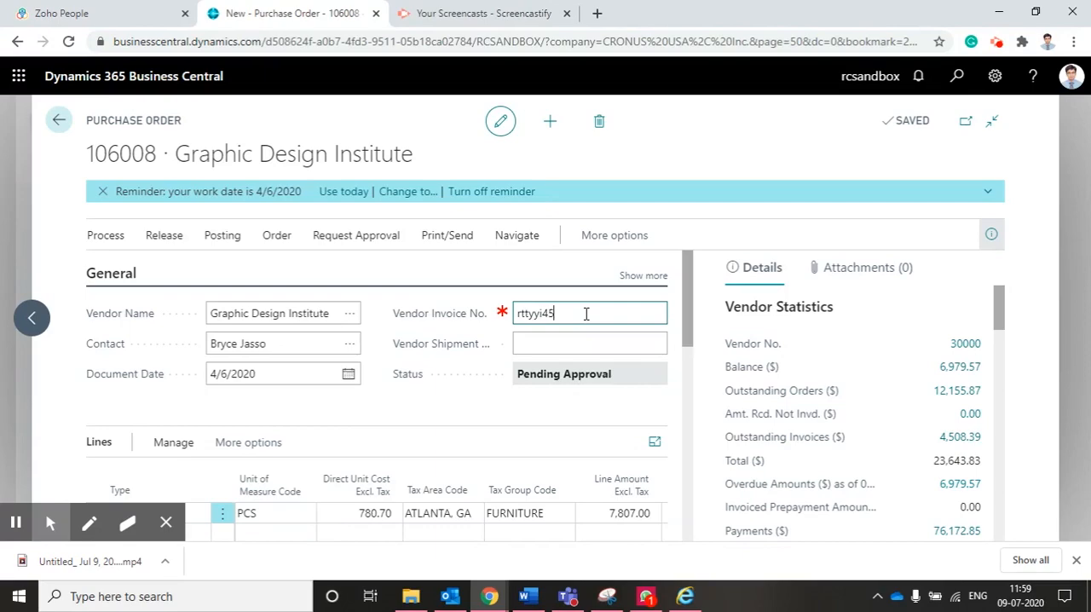
key(Tab)
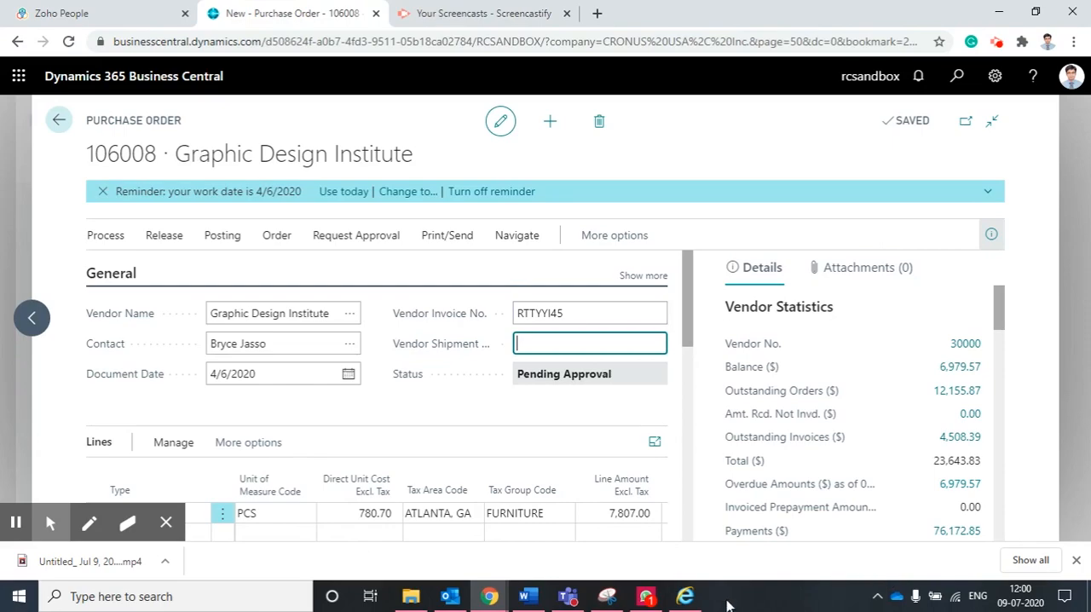
click(1071, 76)
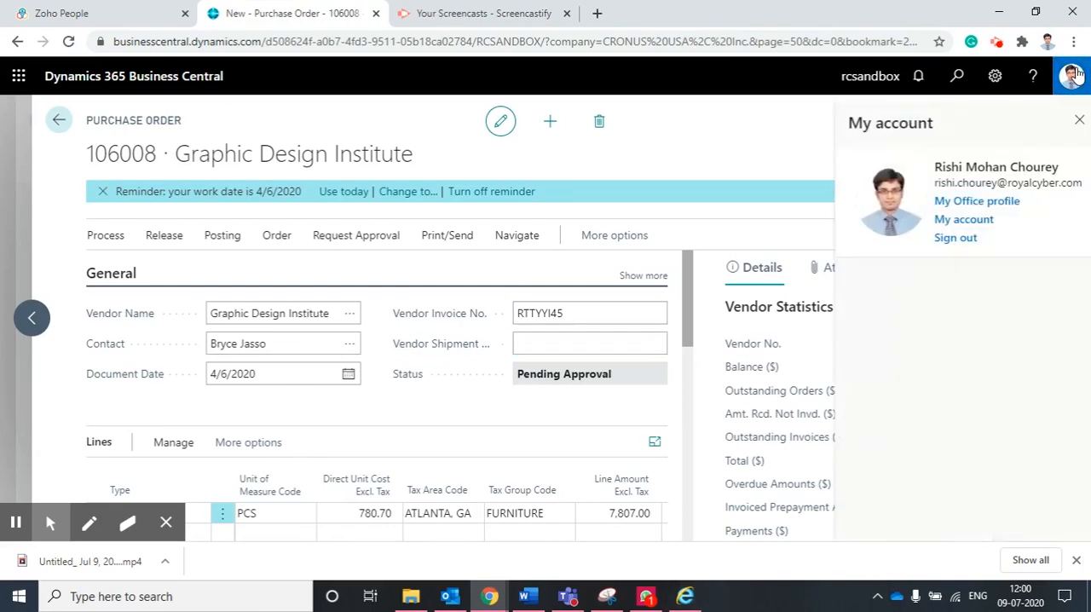
click(1071, 76)
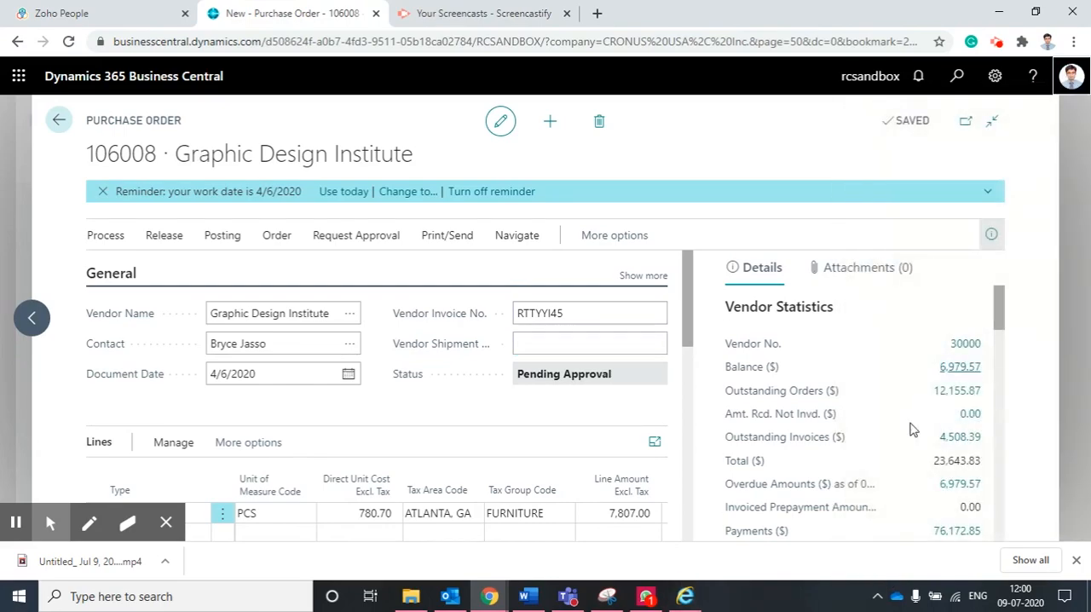
Switch to the Business Central session in Internet Explorer, check its signed-in account, and look over the activity tiles
click(684, 597)
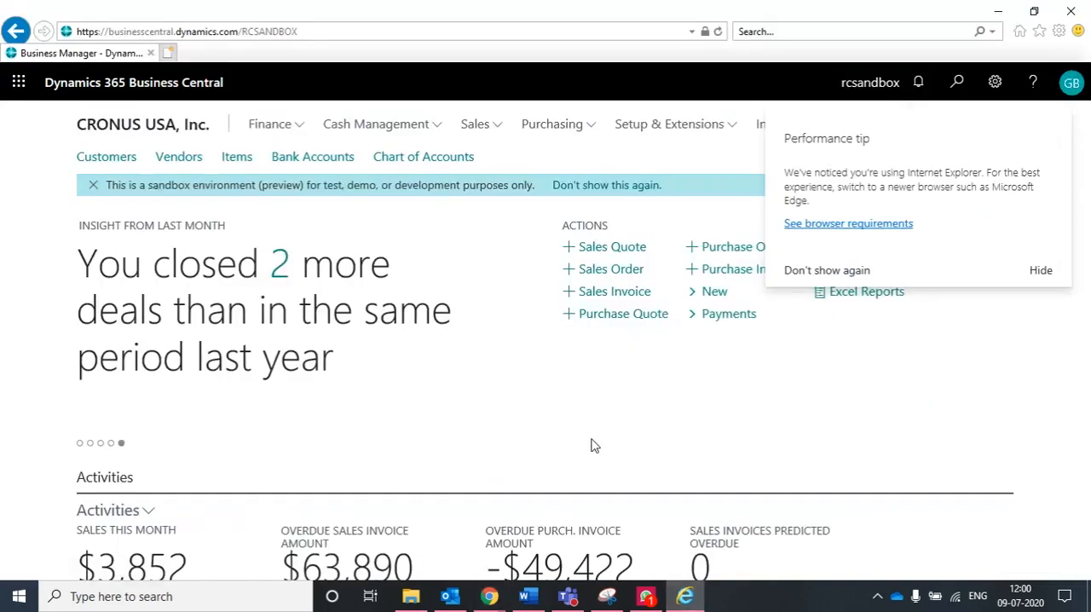
scroll(594, 446, down, 1)
scroll(594, 446, up, 1)
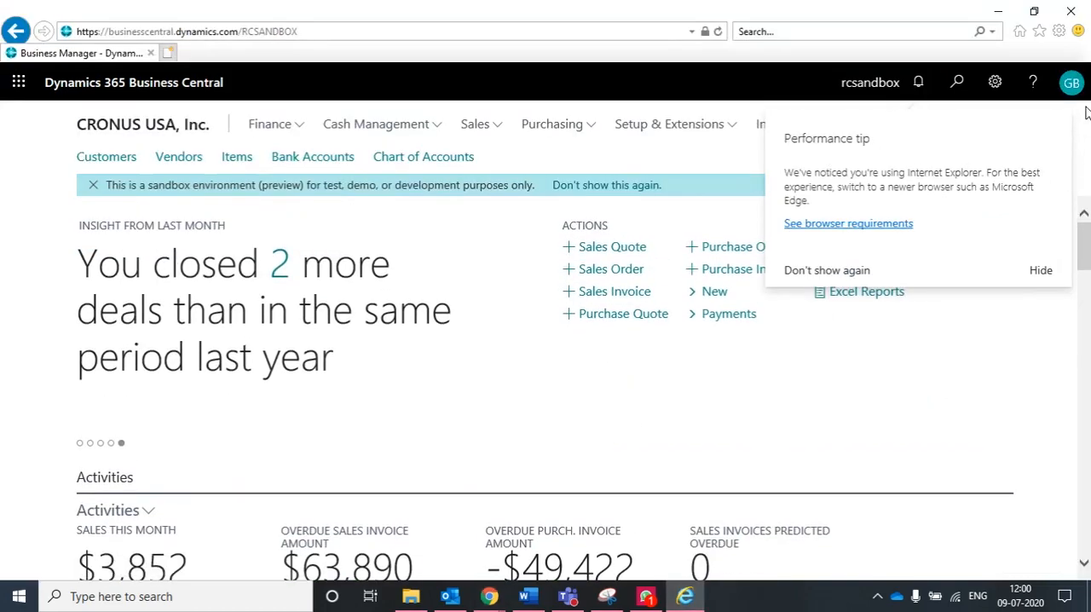
click(1071, 83)
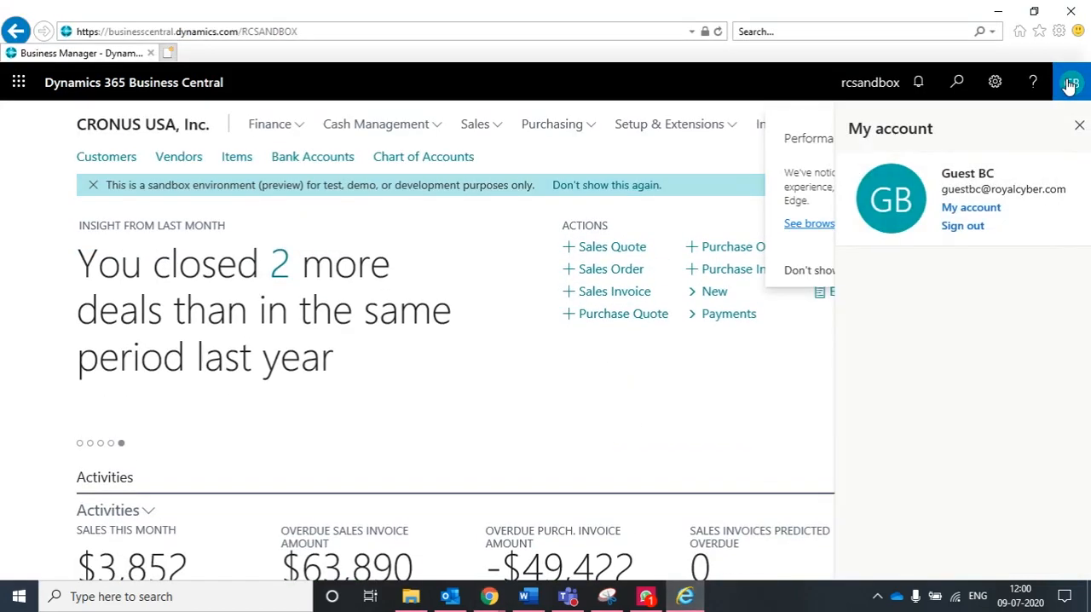
scroll(613, 421, down, 3)
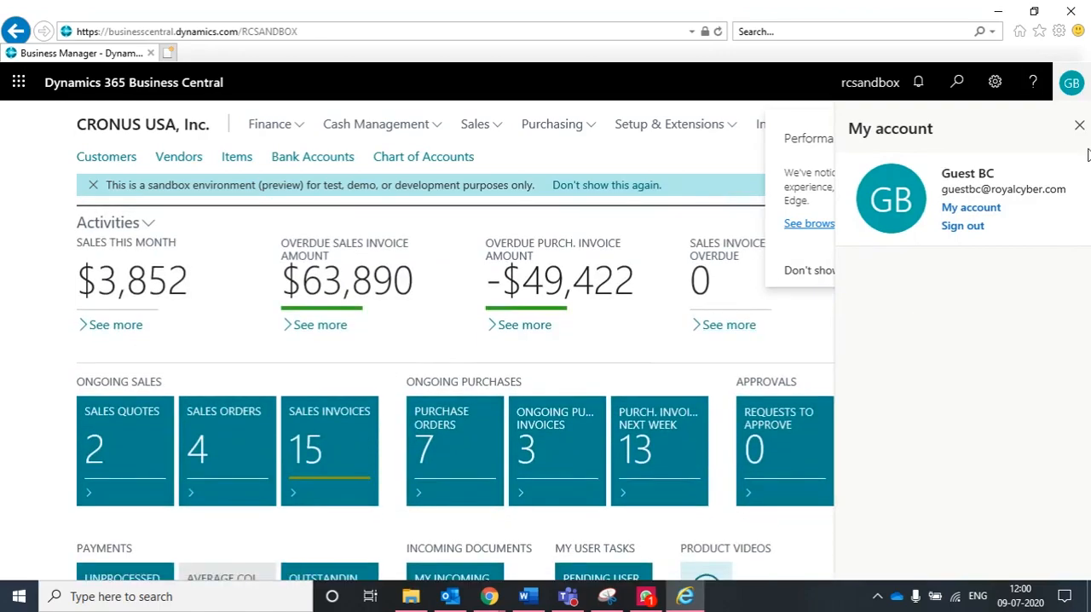
click(1079, 126)
scroll(614, 405, down, 2)
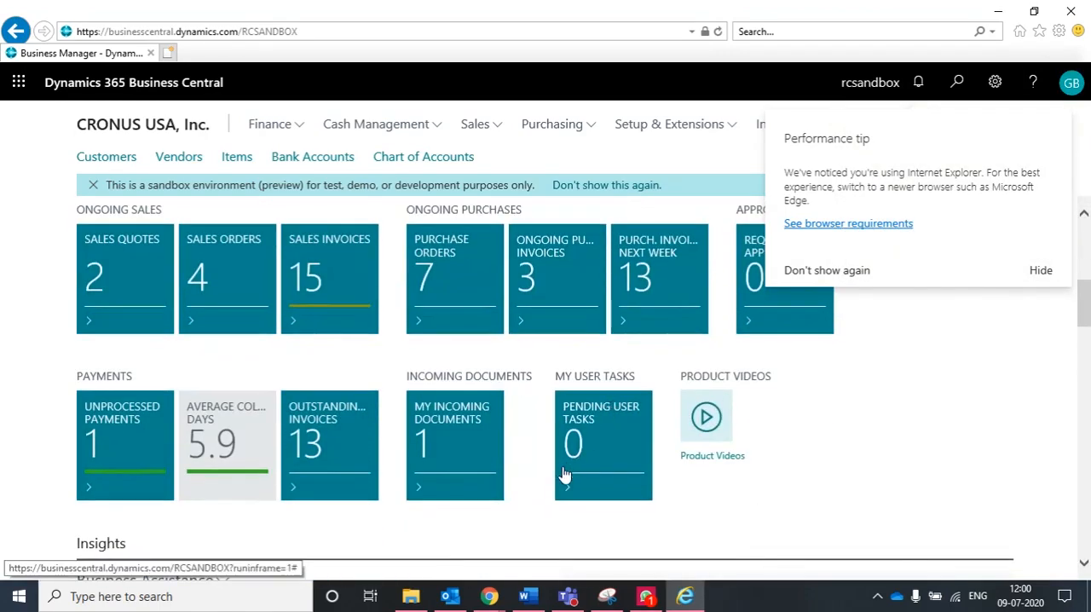
Dismiss the browser performance tip and reload the approver's home page to refresh the activity tiles
scroll(621, 482, up, 2)
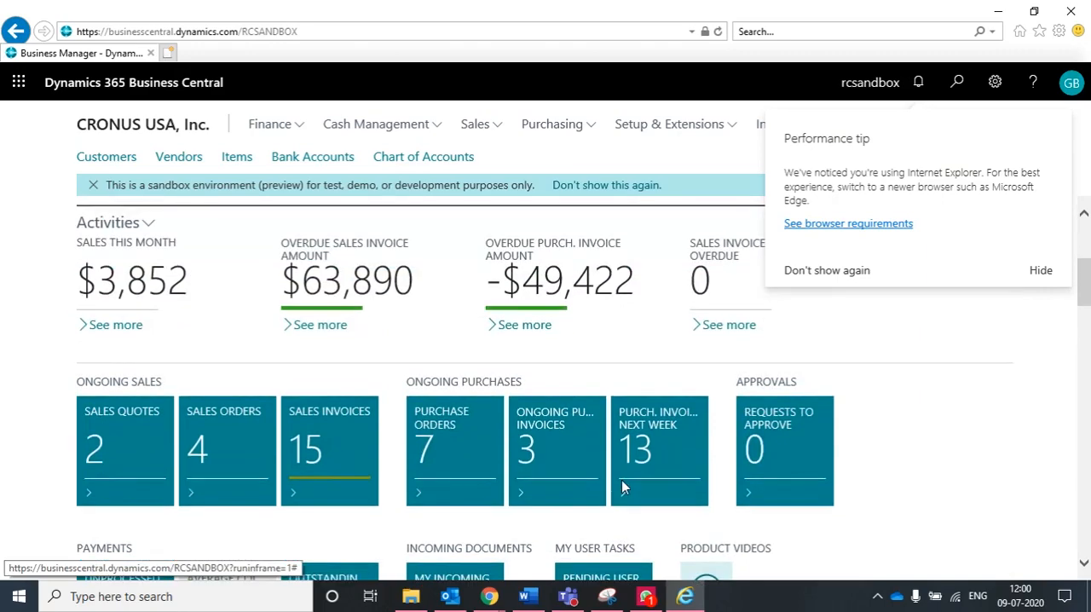
click(1041, 270)
scroll(852, 406, down, 2)
scroll(225, 215, up, 3)
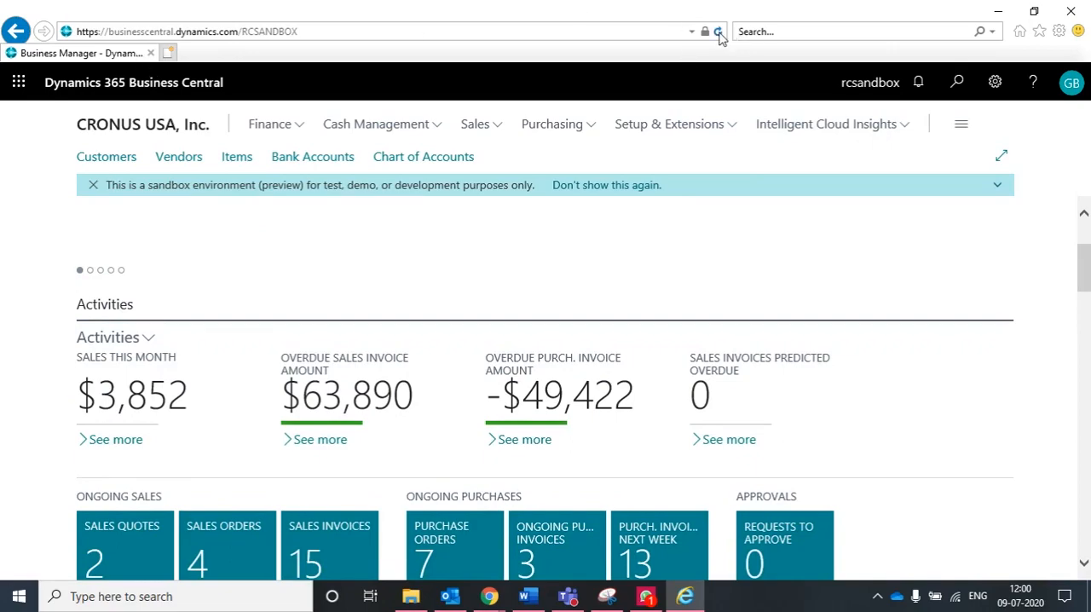
click(719, 32)
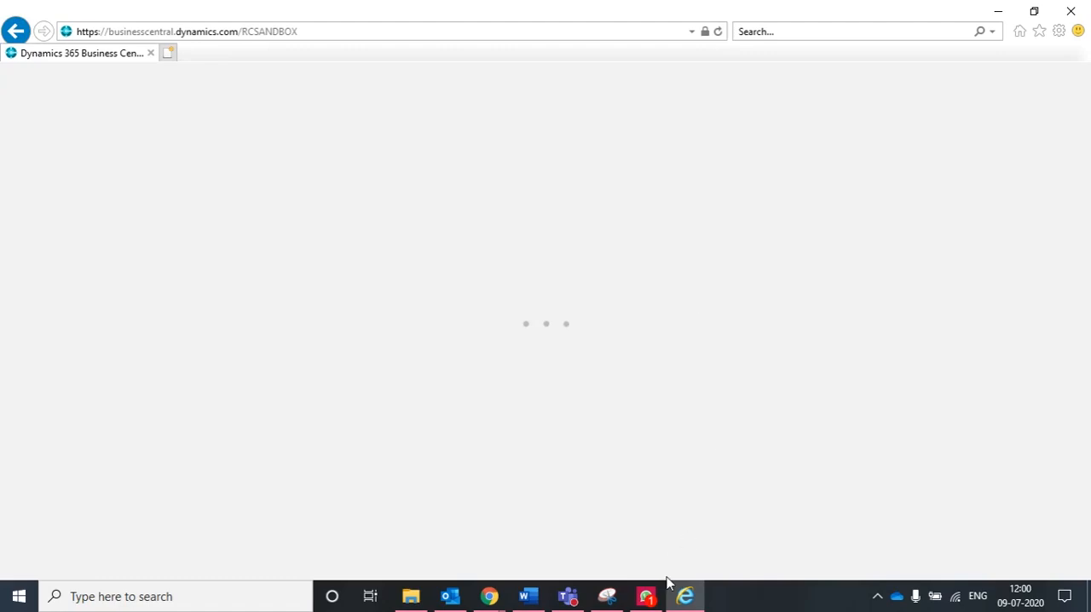
mouse_move(687, 599)
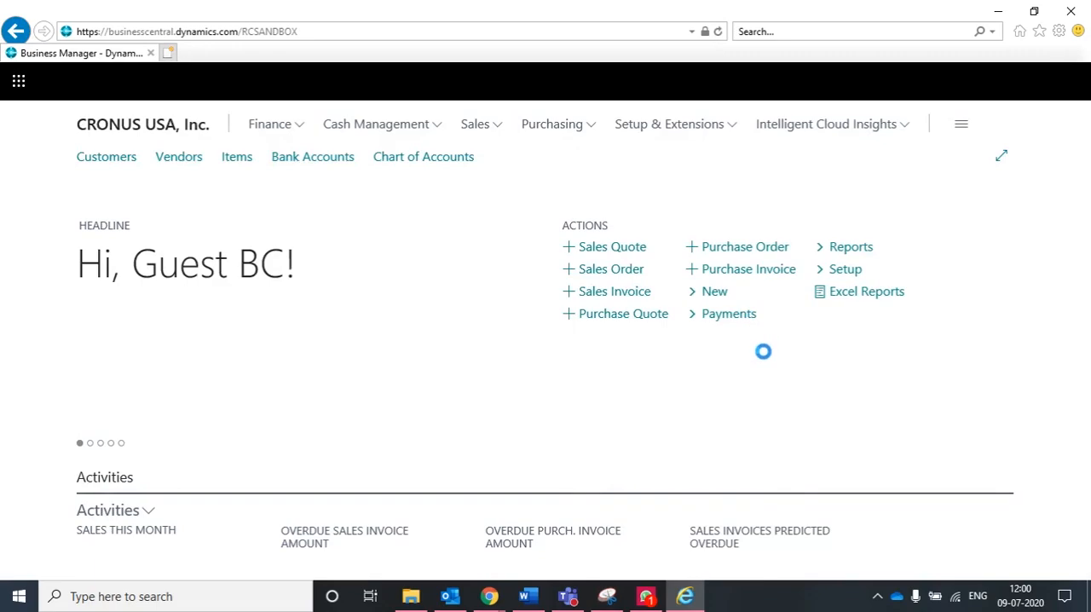
Open the approver's list of requests to approve, dismiss the performance tip, and look across the Graphic Design Institute purchase order request
scroll(763, 351, down, 5)
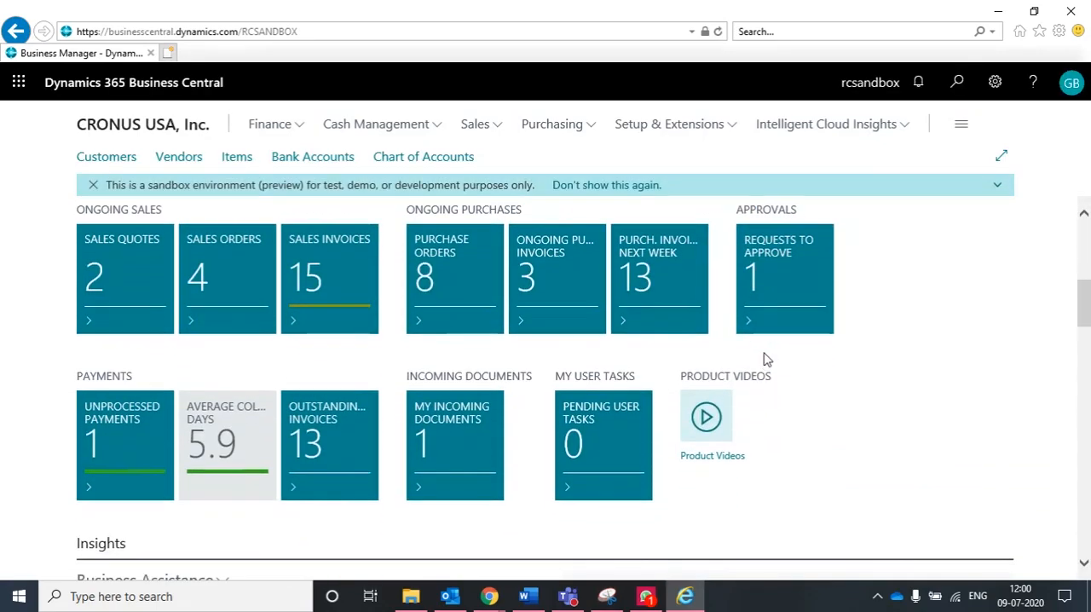
scroll(762, 361, up, 2)
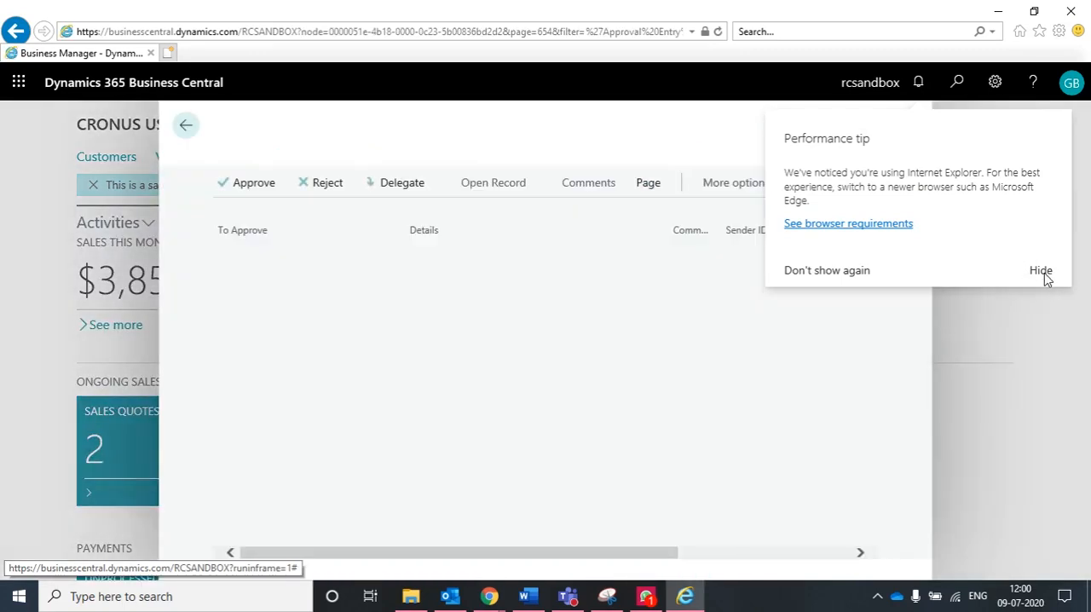
click(1042, 273)
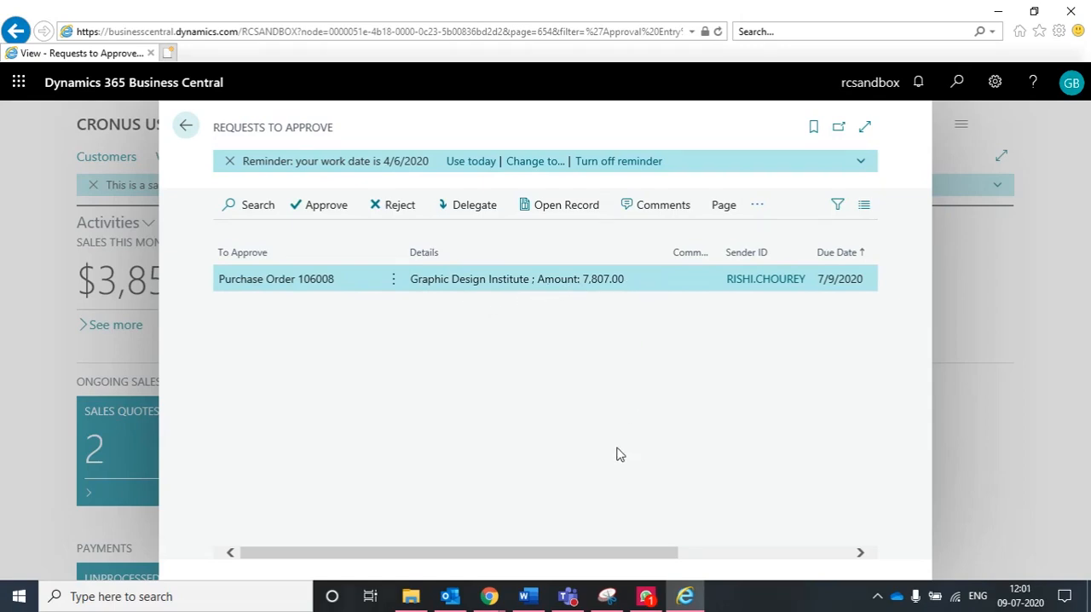
drag(575, 555, 748, 571)
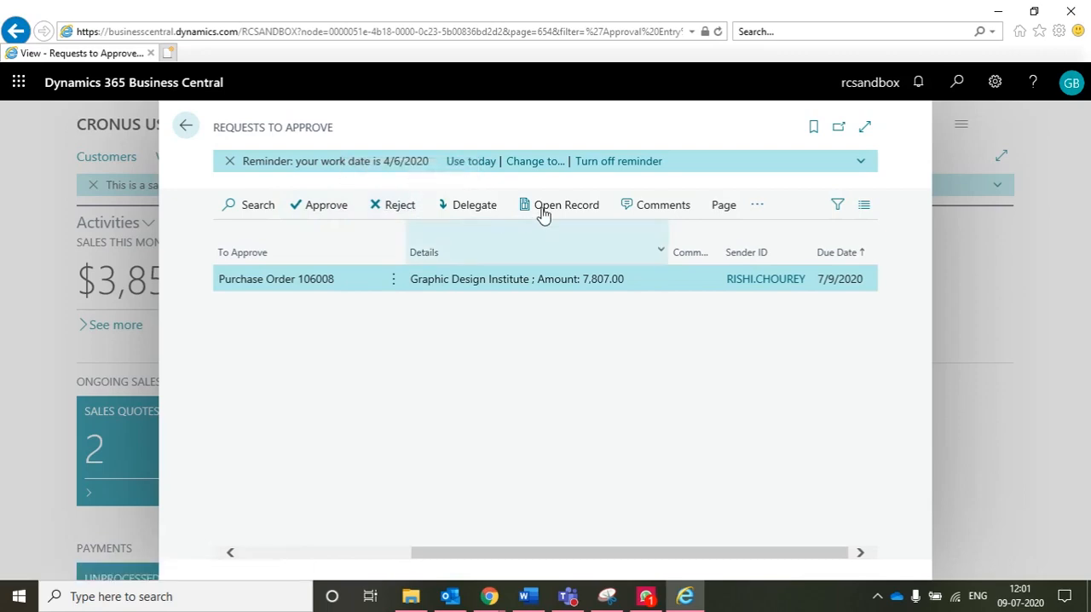
Add the approval comment "It's looks good Please Go Ahead for Purchase" to the purchase order request
click(642, 209)
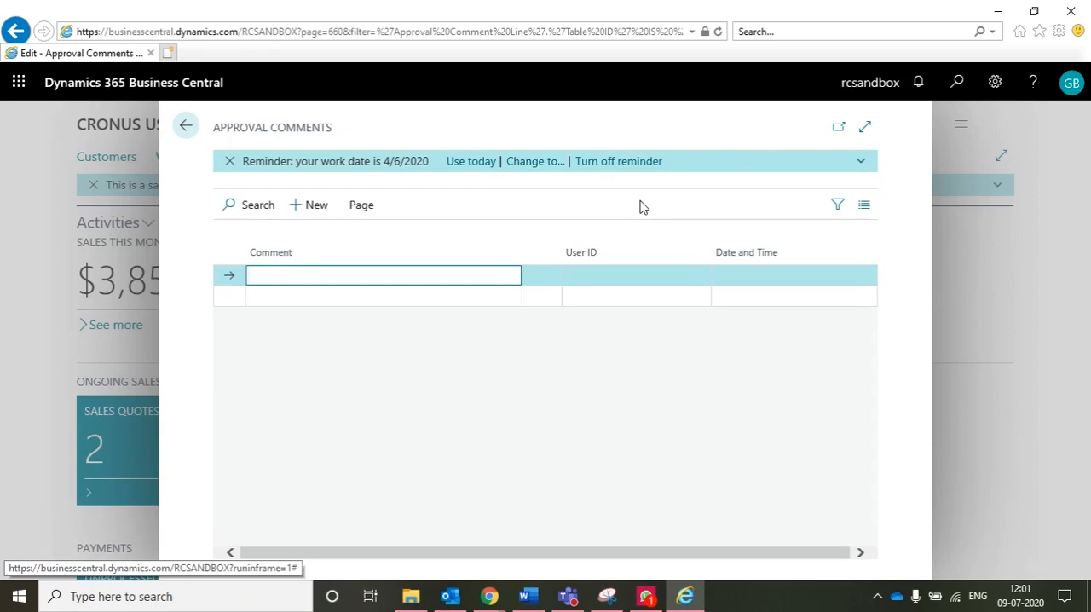
text(i)
key(BackSpace)
key(BackSpace)
text(It's looks good Please )
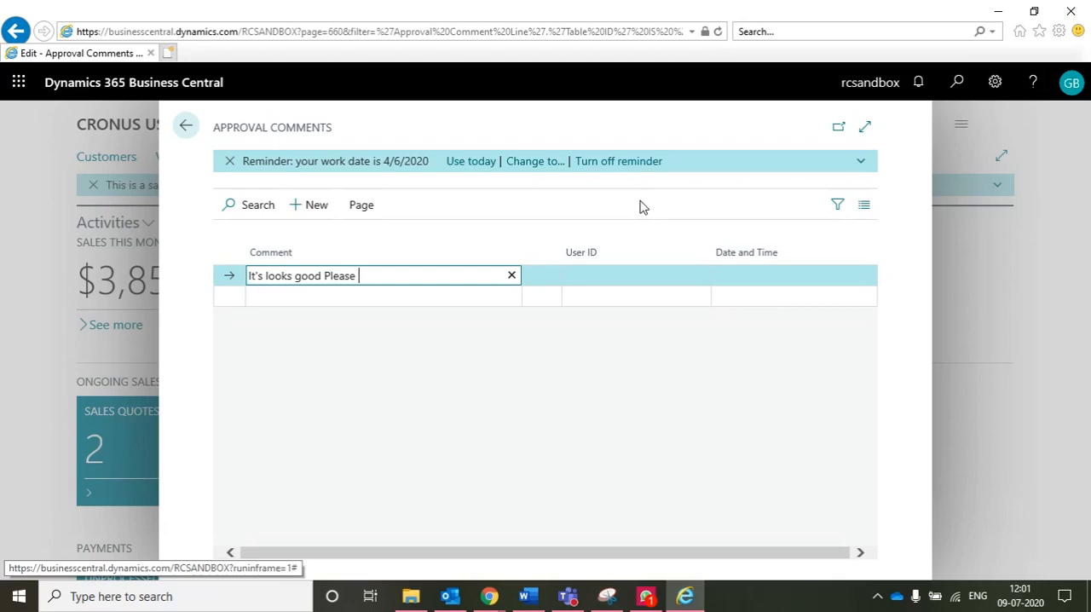
text(Go Ahead for Purch)
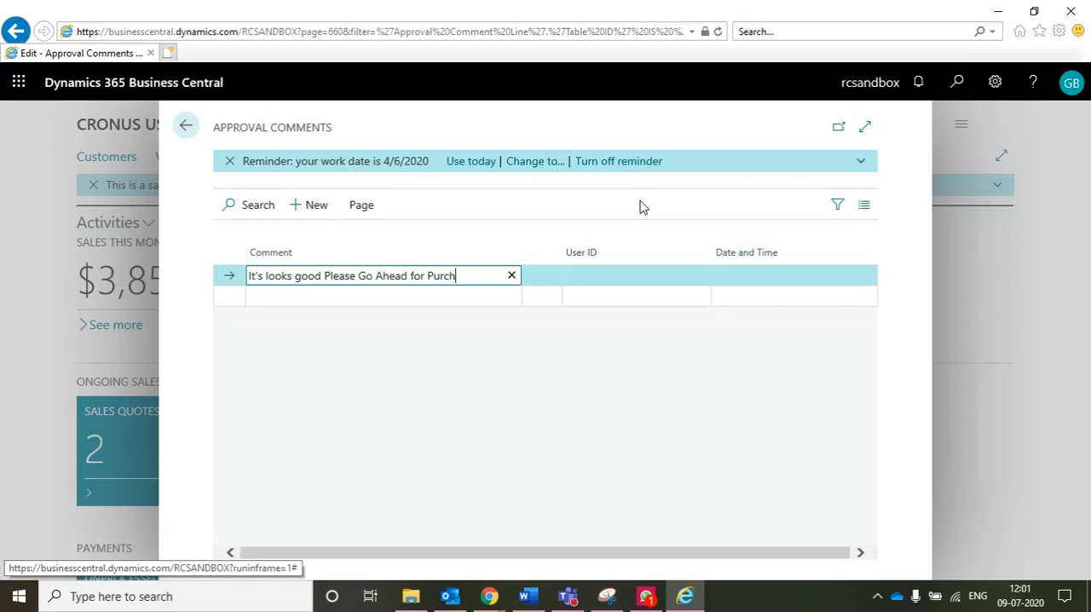
text(ase)
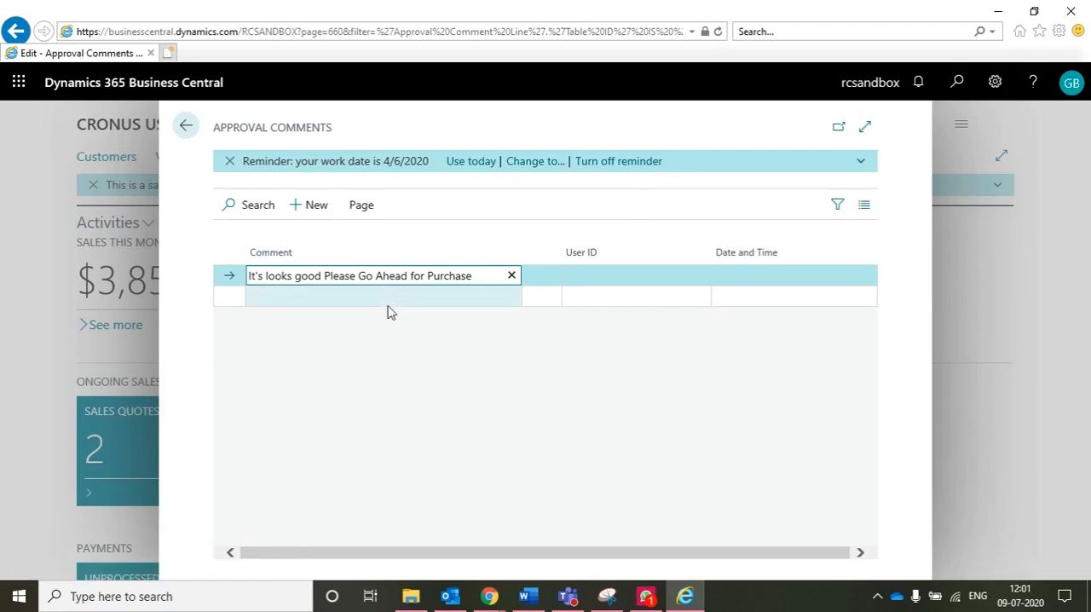
click(633, 291)
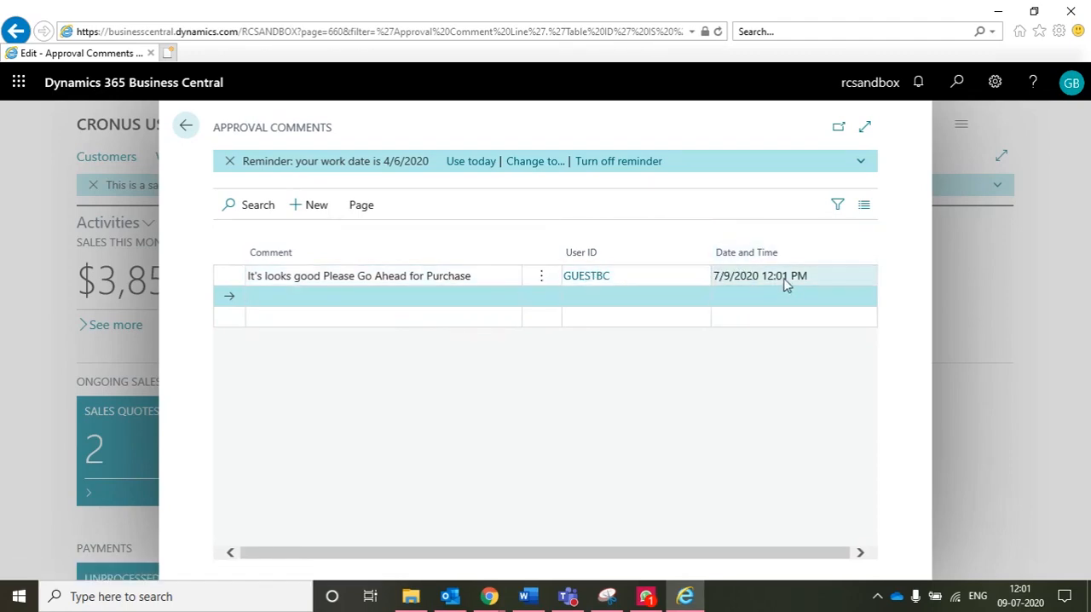
Return to the requests to approve and approve the Graphic Design Institute purchase order
click(185, 127)
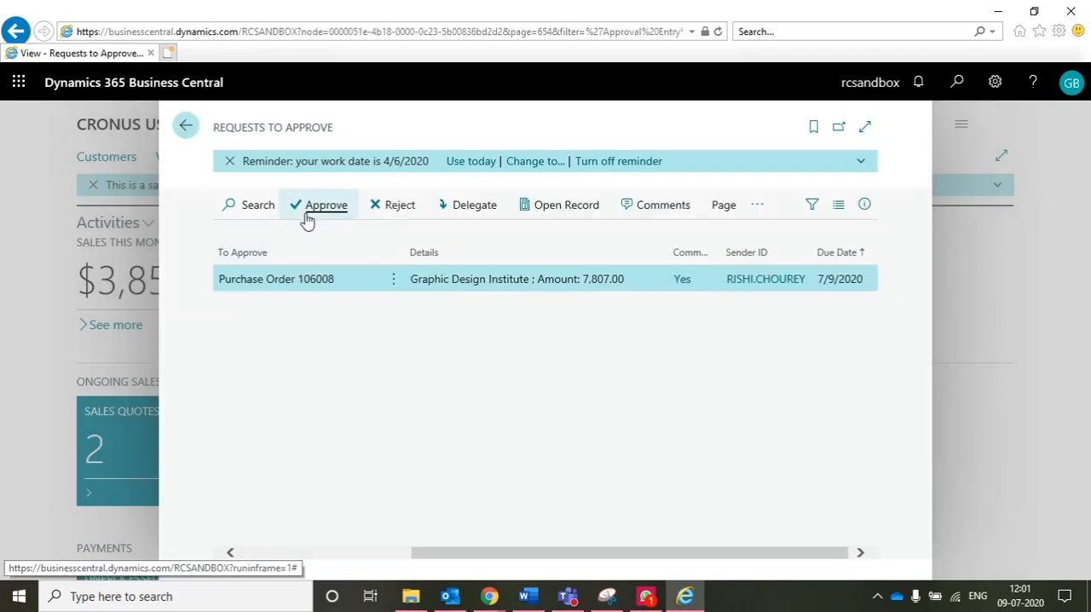
click(311, 215)
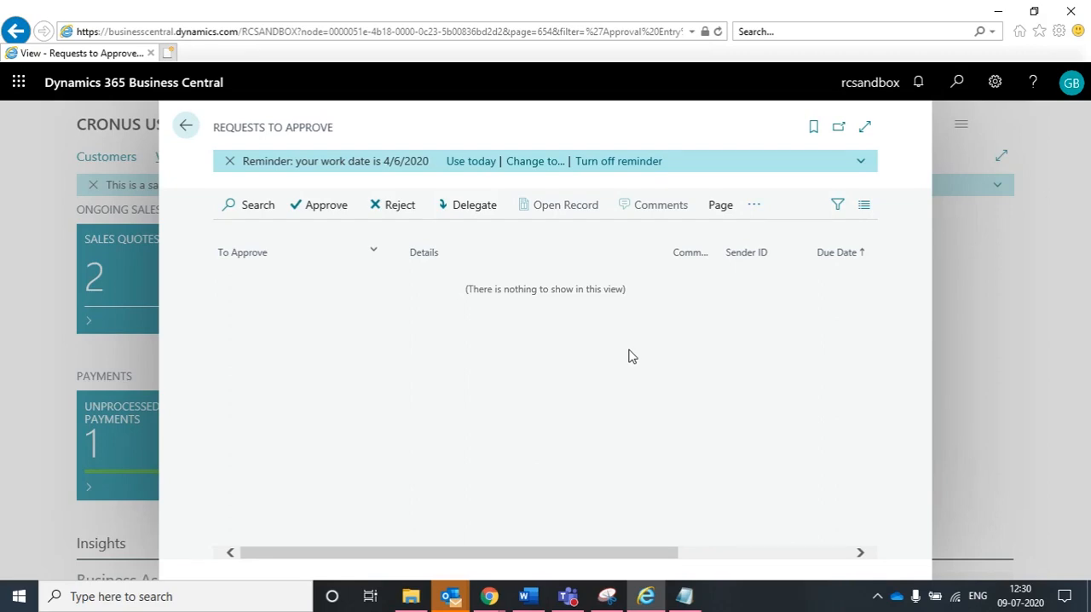
Switch to the purchase order in Chrome and check its status and the ATHENS Desk line's amount excluding tax
mouse_move(491, 600)
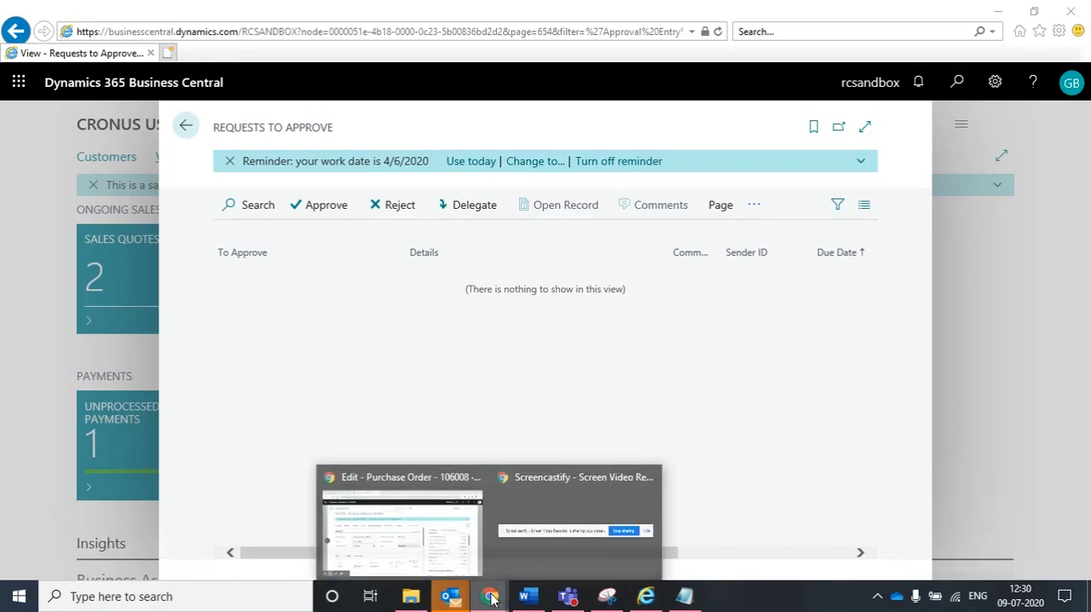
click(393, 545)
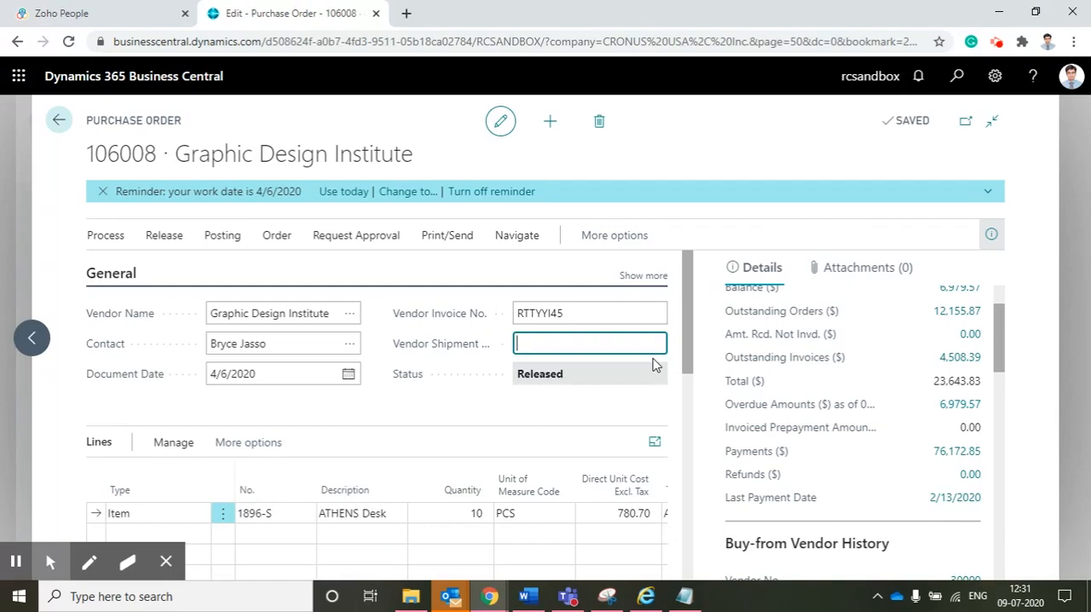
scroll(477, 455, down, 3)
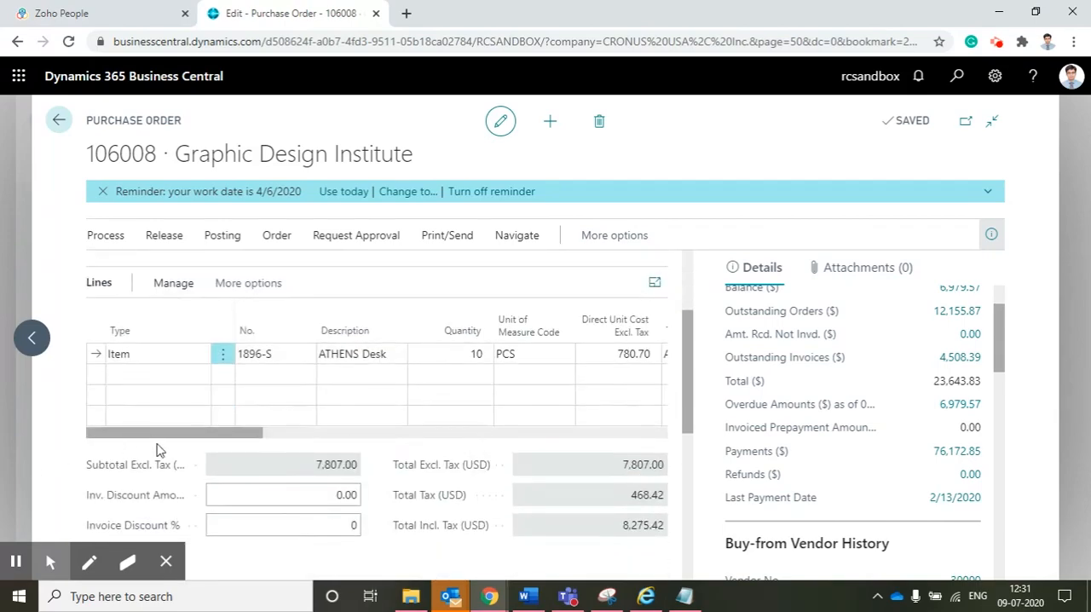
drag(177, 433, 253, 439)
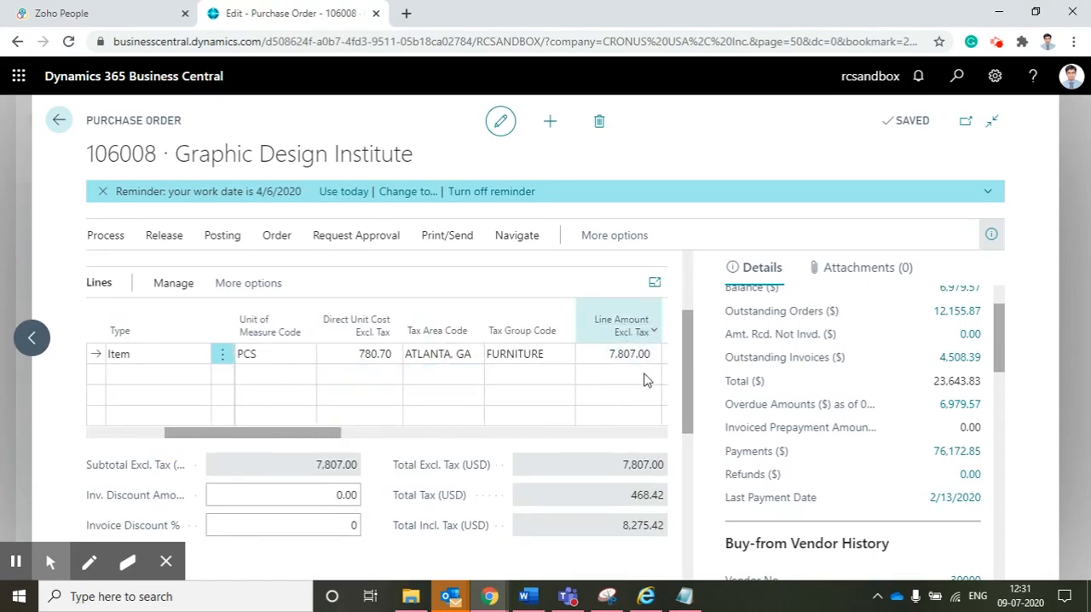
click(616, 356)
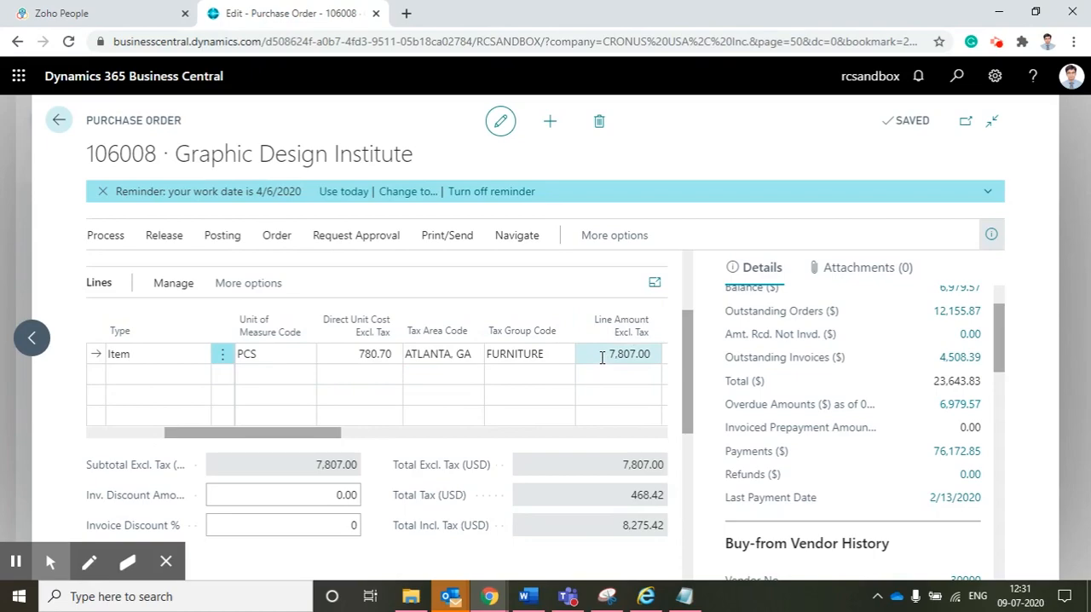